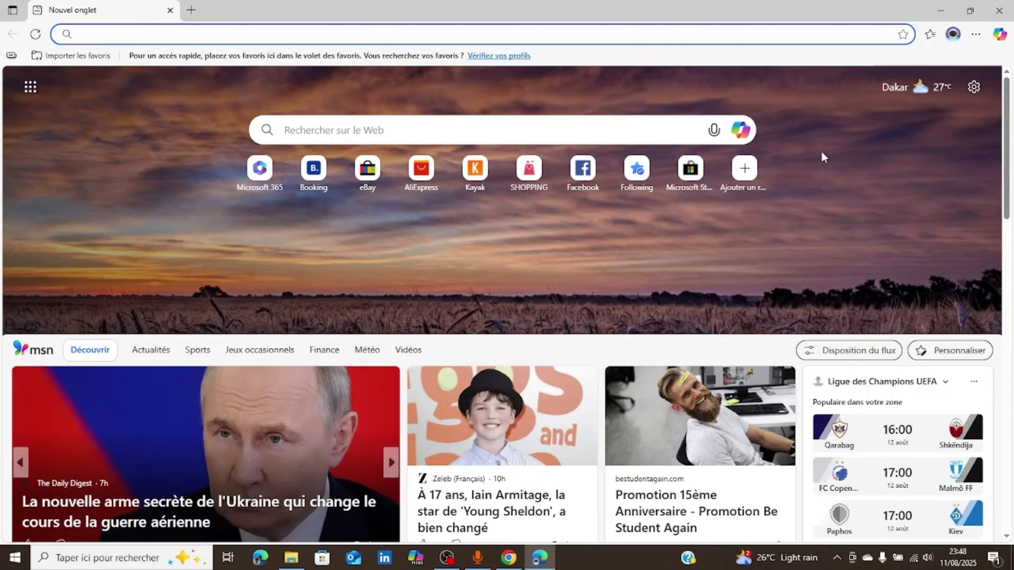
- Open the Microsoft Edge add-ons store from the browser's extension options
{"action": "left_click", "coordinate": [975, 35]}
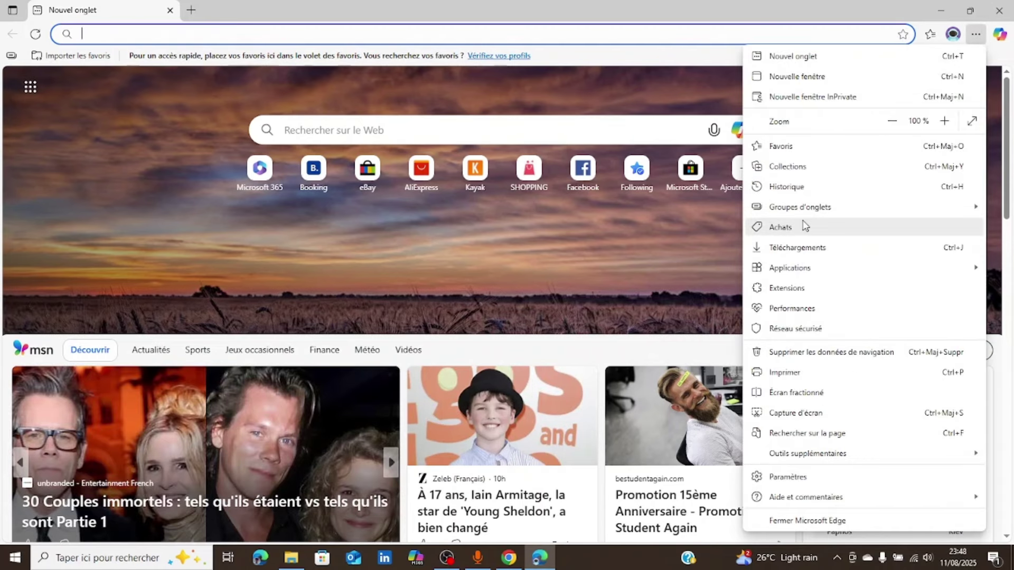
{"action": "left_click", "coordinate": [786, 291]}
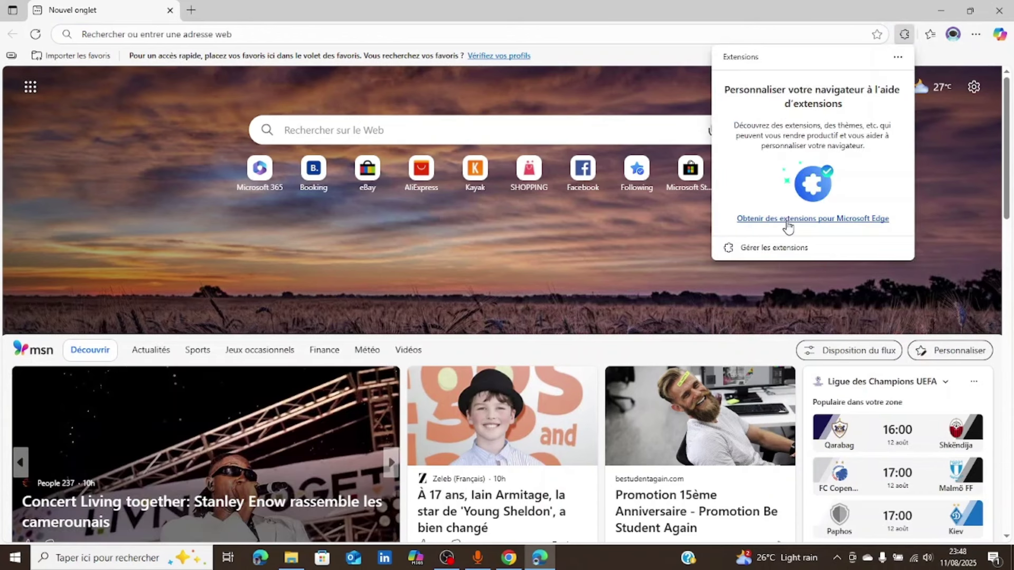
{"action": "left_click", "coordinate": [788, 224]}
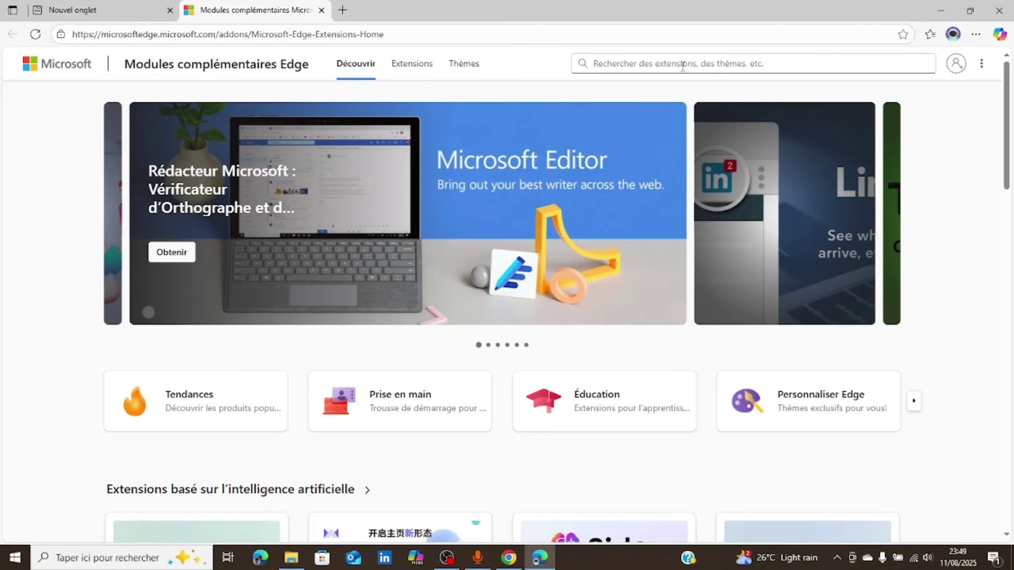
- Find the Bitwarden password manager in the add-ons store and add it to Edge as an extension
{"action": "left_click", "coordinate": [683, 63]}
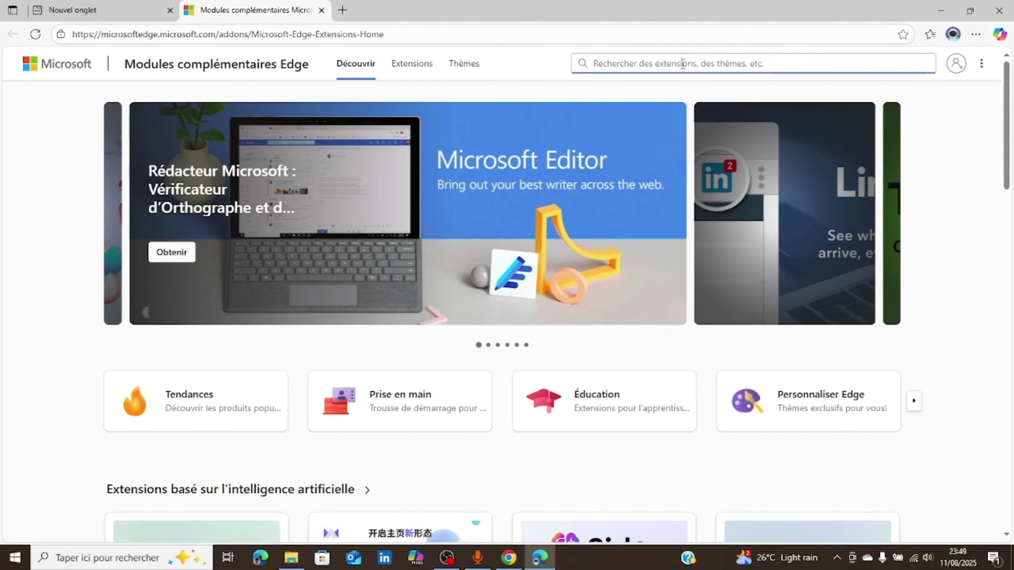
{"action": "type", "text": "Bit"}
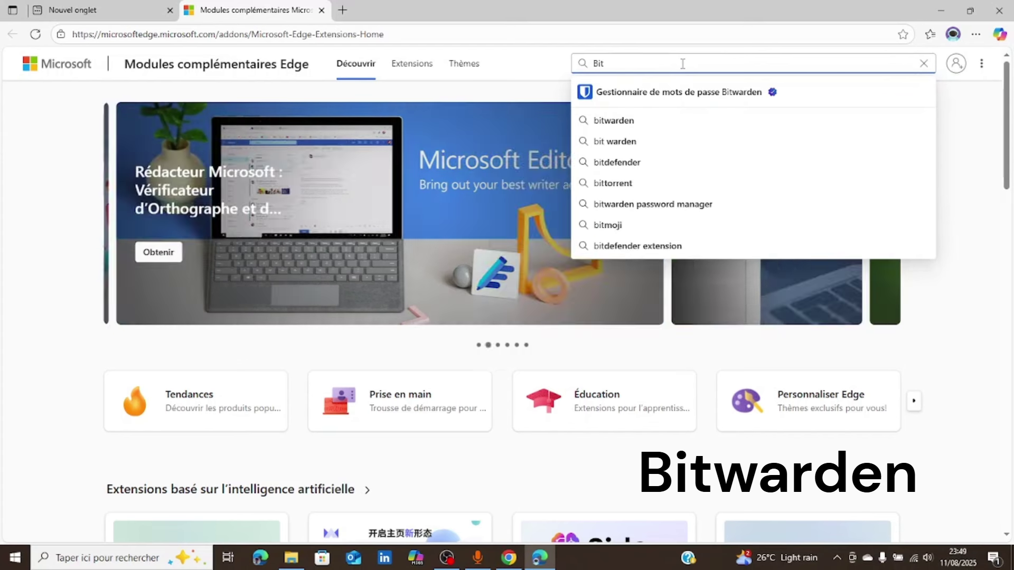
{"action": "type", "text": "w"}
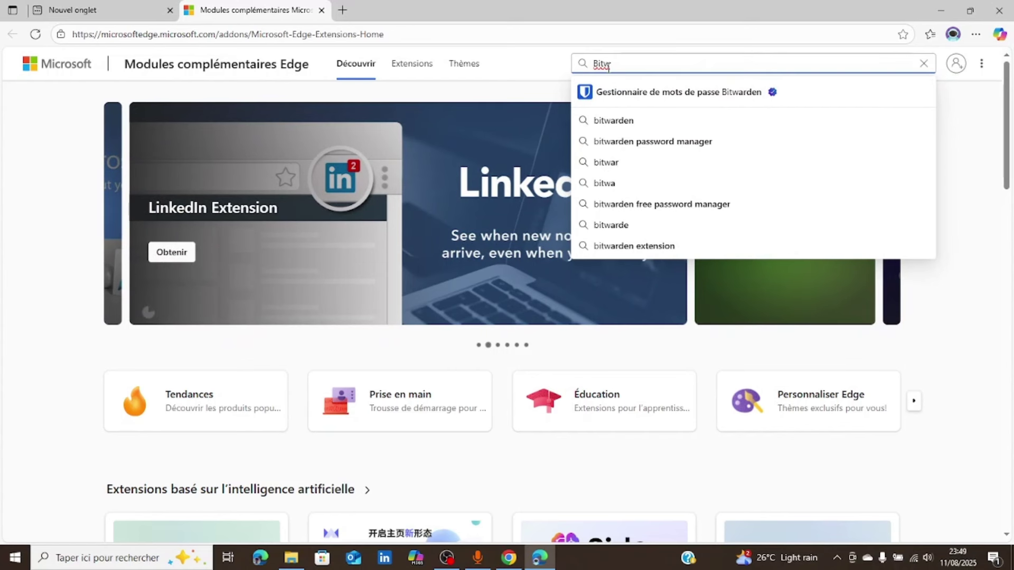
{"action": "left_click", "coordinate": [728, 97]}
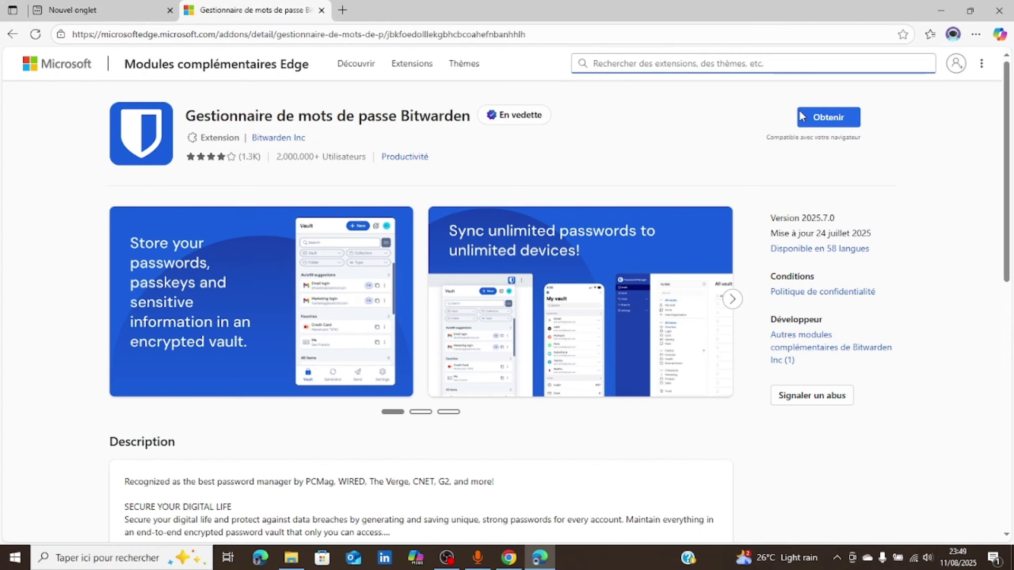
{"action": "left_click", "coordinate": [820, 118]}
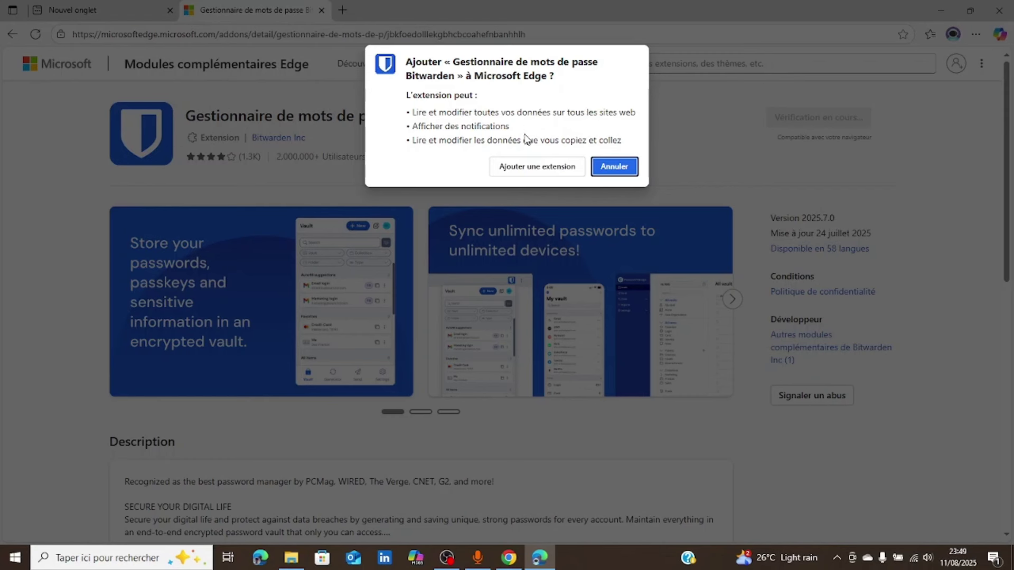
{"action": "left_click", "coordinate": [533, 167]}
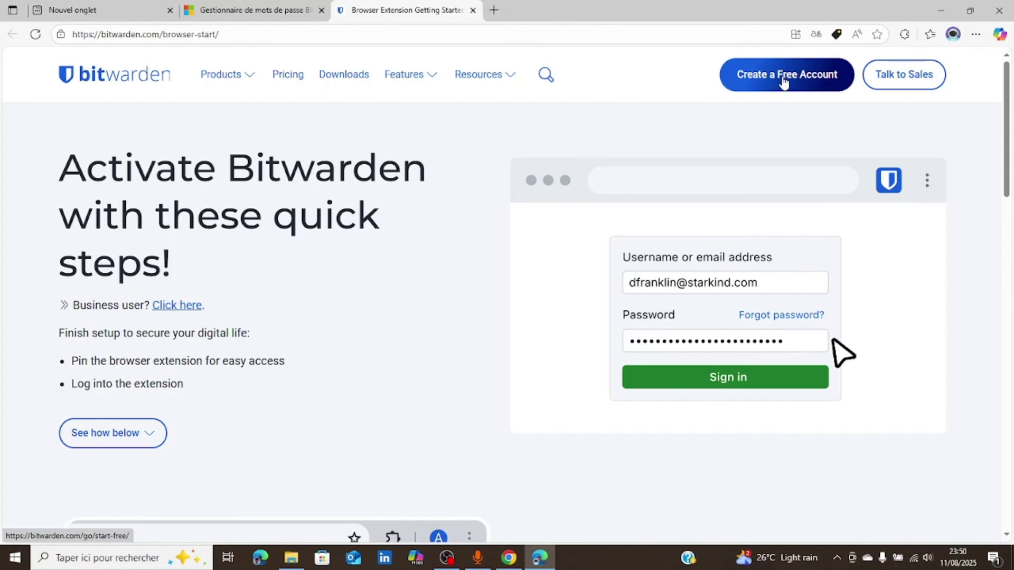
- Translate the Bitwarden getting-started page into French and open the free account sign-up form
{"action": "left_click", "coordinate": [816, 34]}
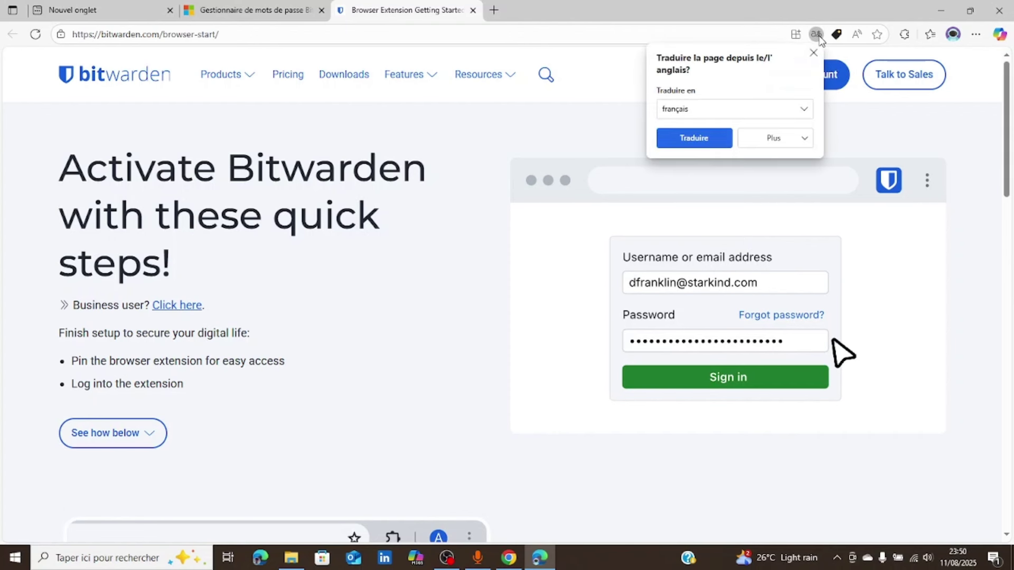
{"action": "left_click", "coordinate": [694, 143]}
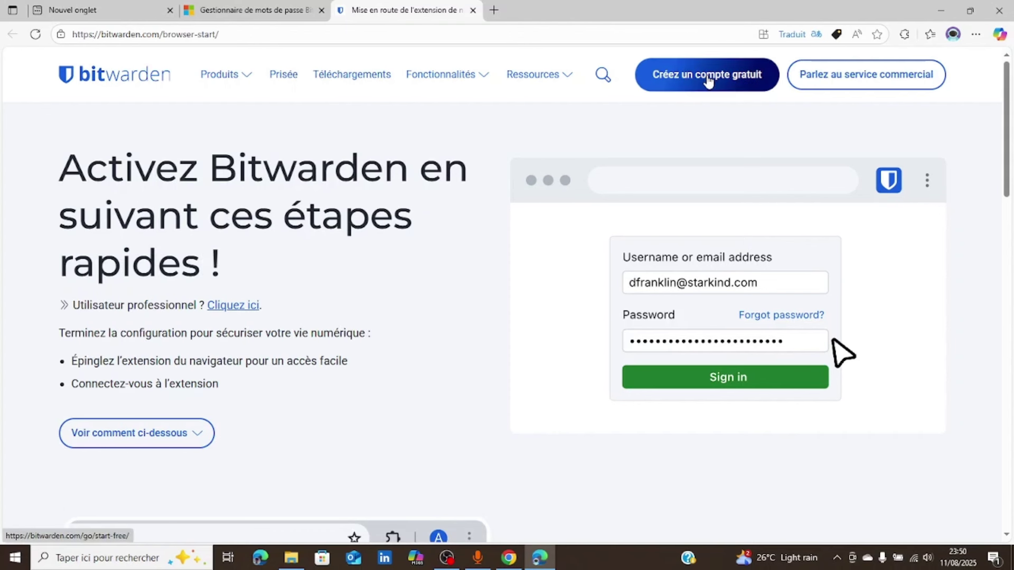
{"action": "left_click", "coordinate": [708, 76]}
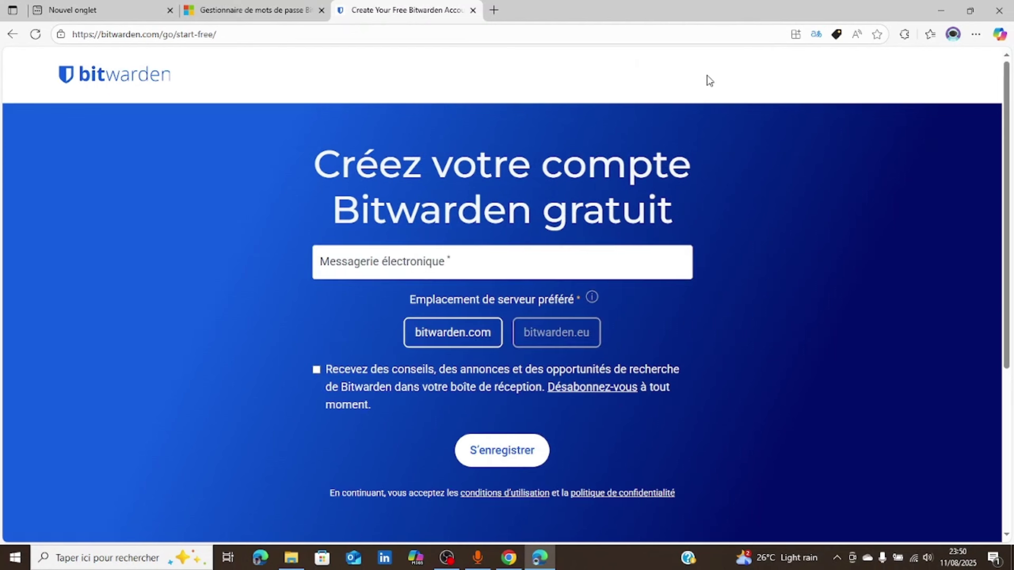
- Fill in the saved e-mail address on the free account form and submit the registration
{"action": "left_click", "coordinate": [456, 259]}
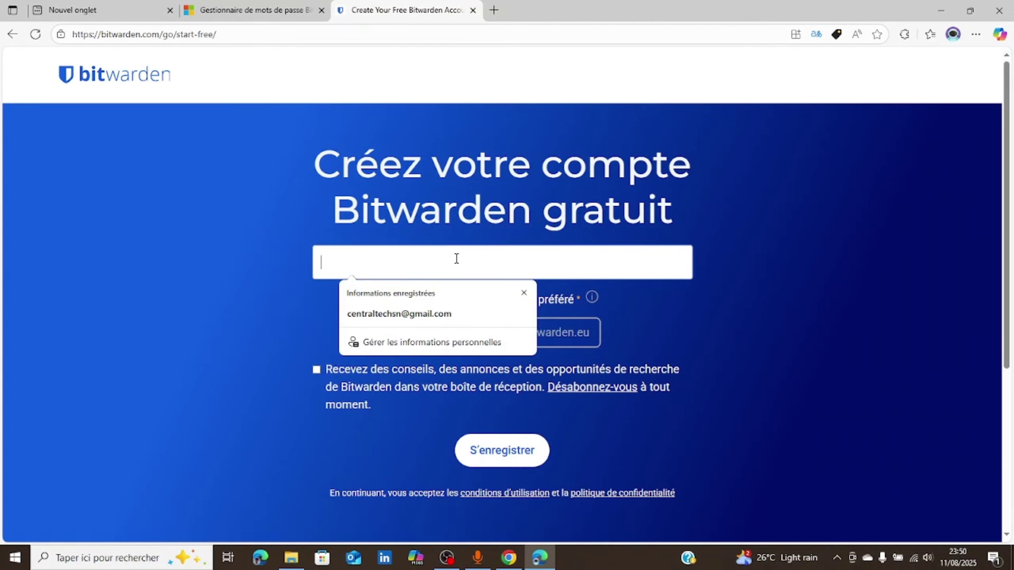
{"action": "left_click", "coordinate": [413, 315]}
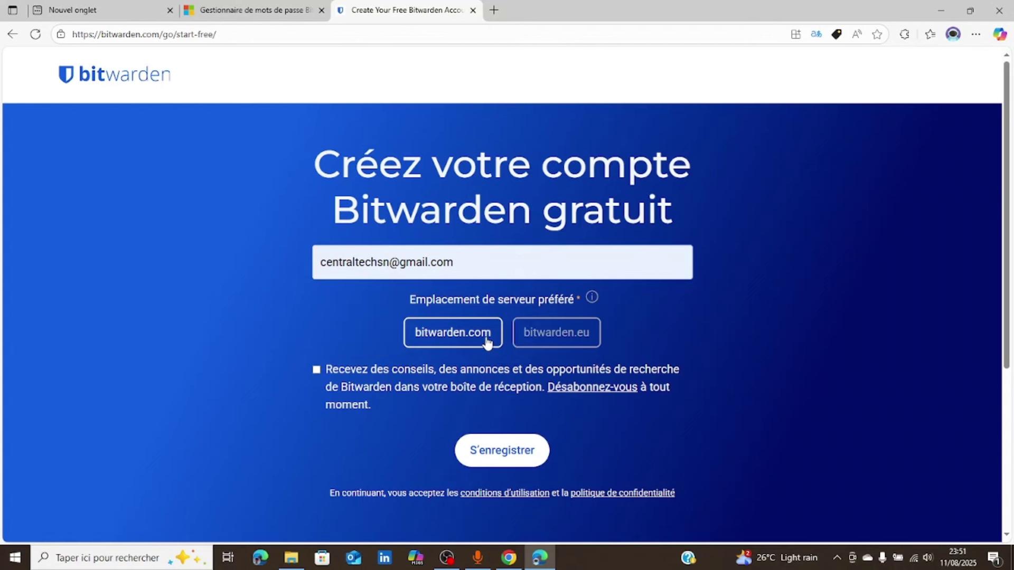
{"action": "left_click", "coordinate": [514, 452]}
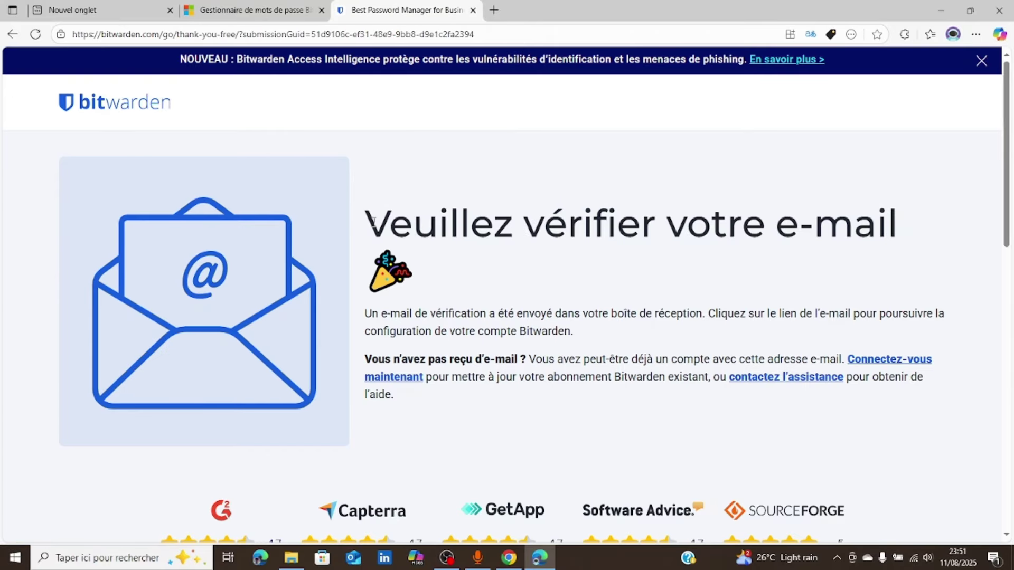
{"action": "left_click_drag", "start_coordinate": [369, 223], "coordinate": [899, 226]}
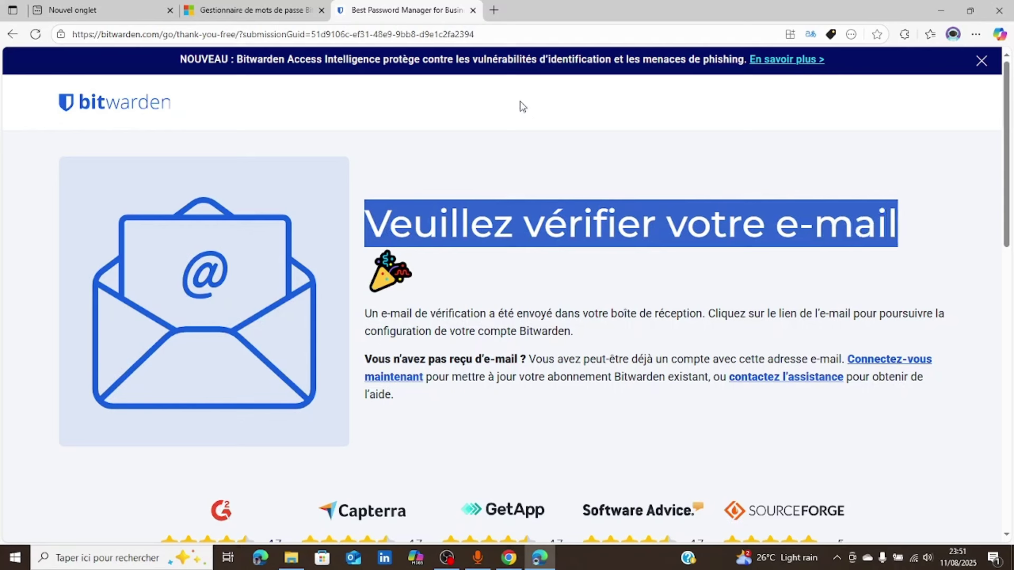
- Open the Gmail inbox in a new tab and verify the address through Bitwarden's "Verify Your Email" message
{"action": "left_click", "coordinate": [494, 11]}
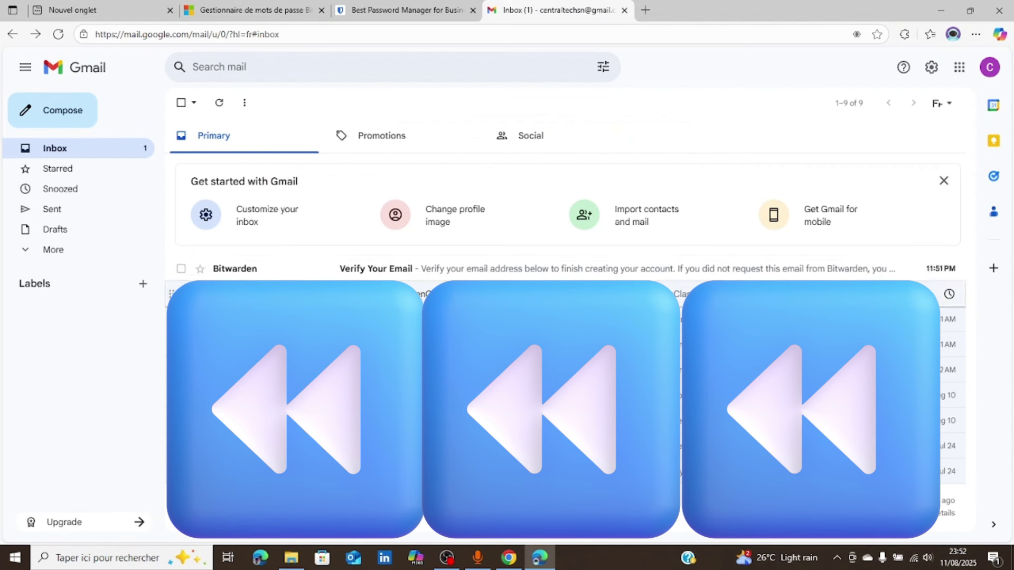
{"action": "left_click", "coordinate": [261, 271]}
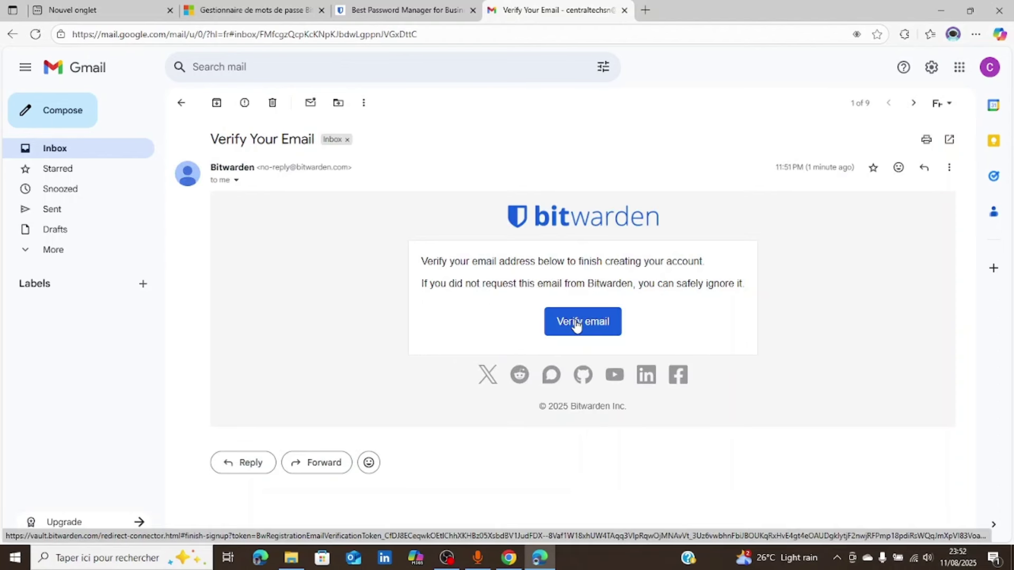
{"action": "left_click", "coordinate": [577, 325]}
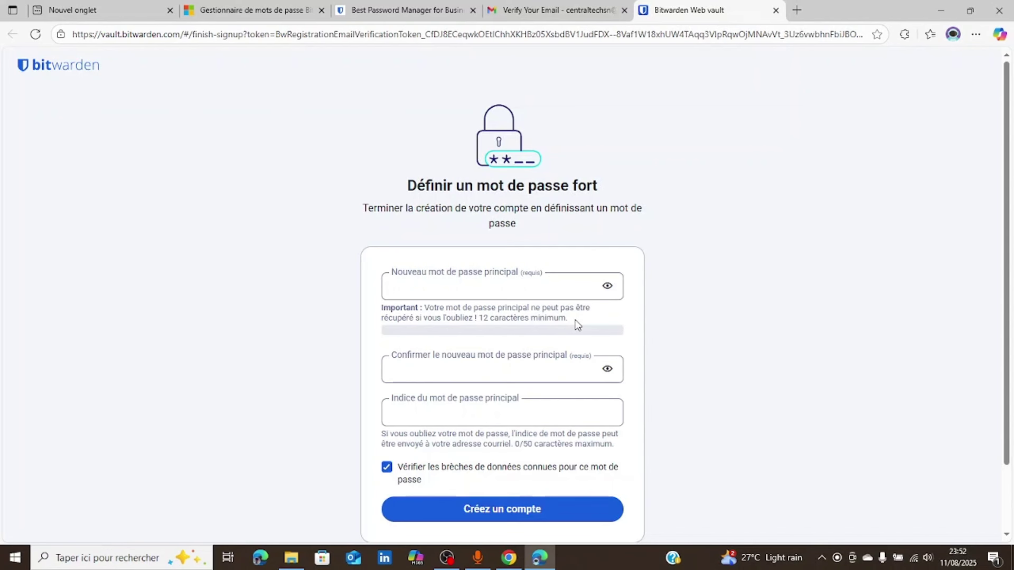
- Enter the new master password and repeat it in the confirmation field
{"action": "left_click", "coordinate": [512, 285]}
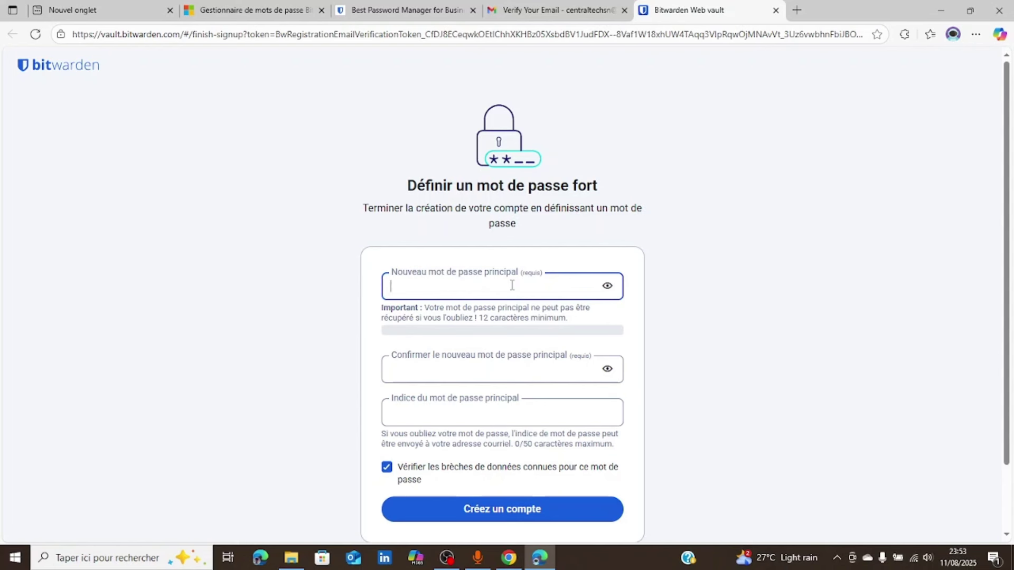
{"action": "key", "text": "ctrl+v"}
{"action": "left_click", "coordinate": [474, 374]}
{"action": "key", "text": "ctrl+v"}
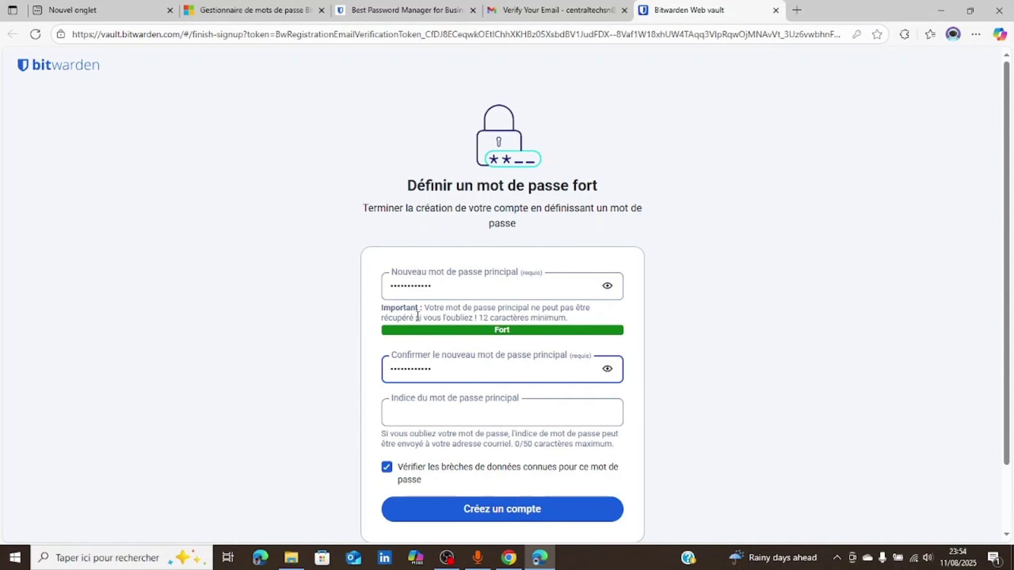
- Set the master password hint to "ma phrase secrete" and create the account
{"action": "left_click", "coordinate": [426, 412]}
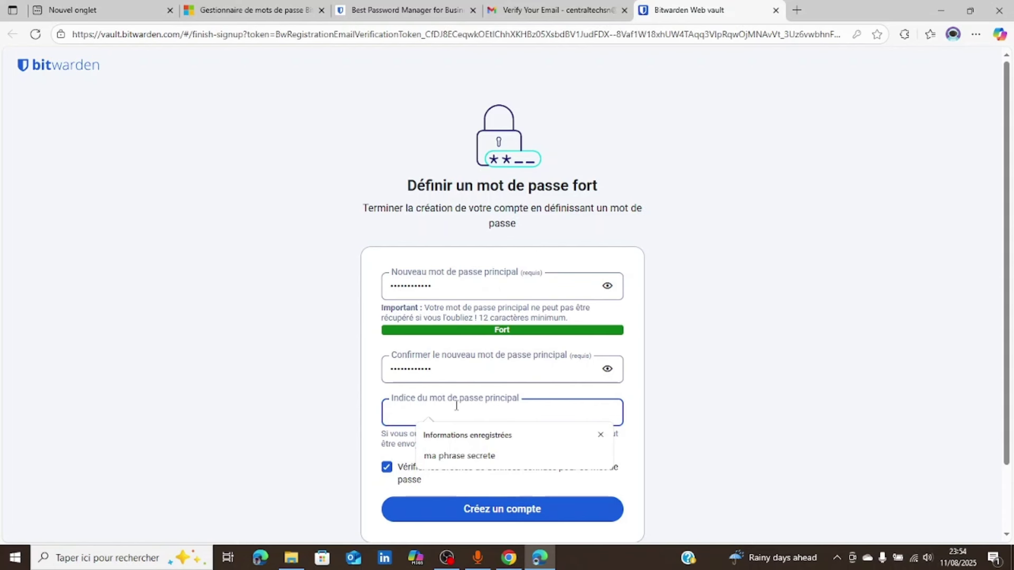
{"action": "left_click", "coordinate": [478, 463]}
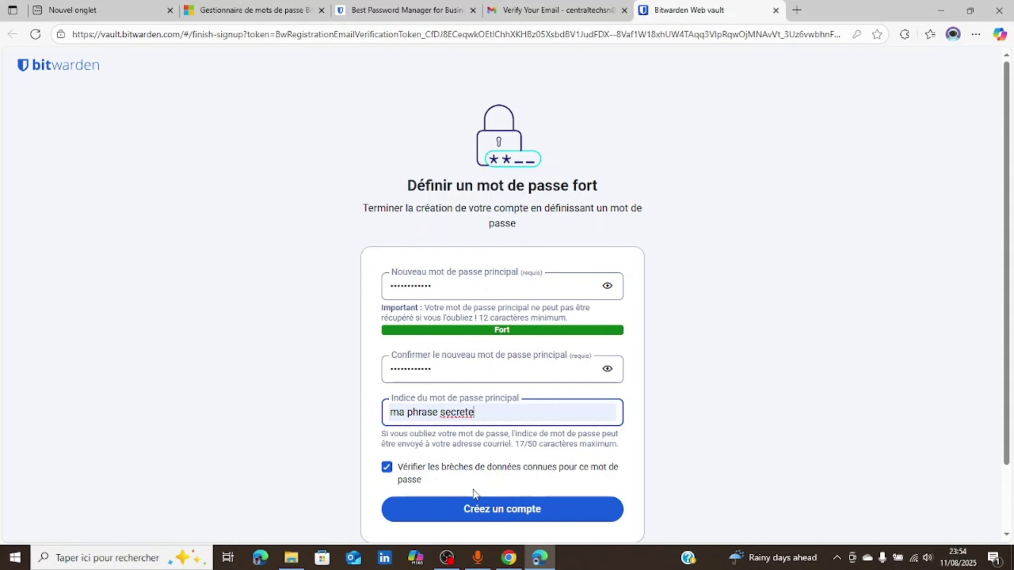
{"action": "left_click", "coordinate": [484, 510]}
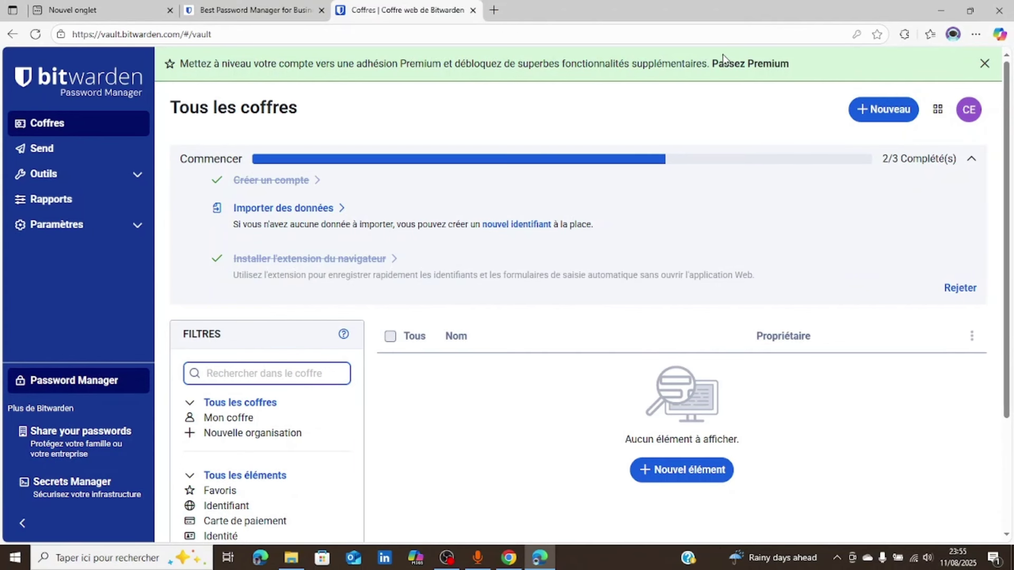
- Pin the Bitwarden extension so it stays shown in the browser, and open it
{"action": "left_click", "coordinate": [905, 36]}
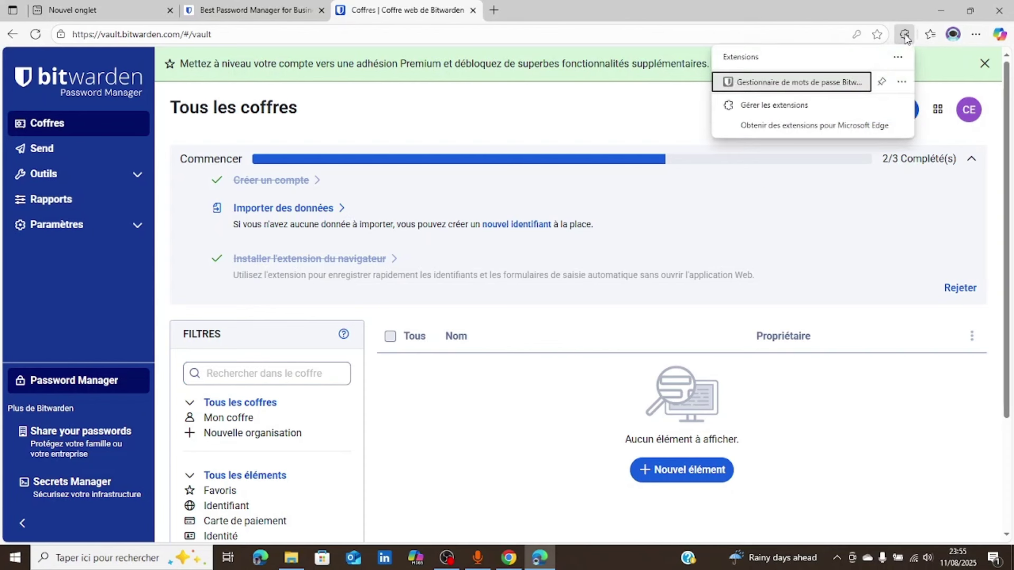
{"action": "left_click", "coordinate": [880, 83]}
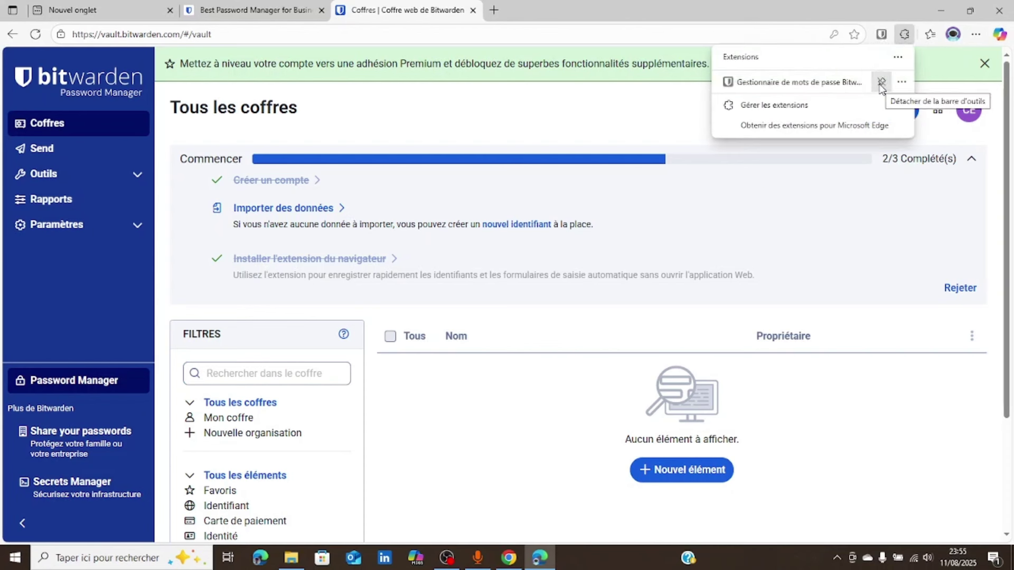
{"action": "left_click", "coordinate": [880, 36]}
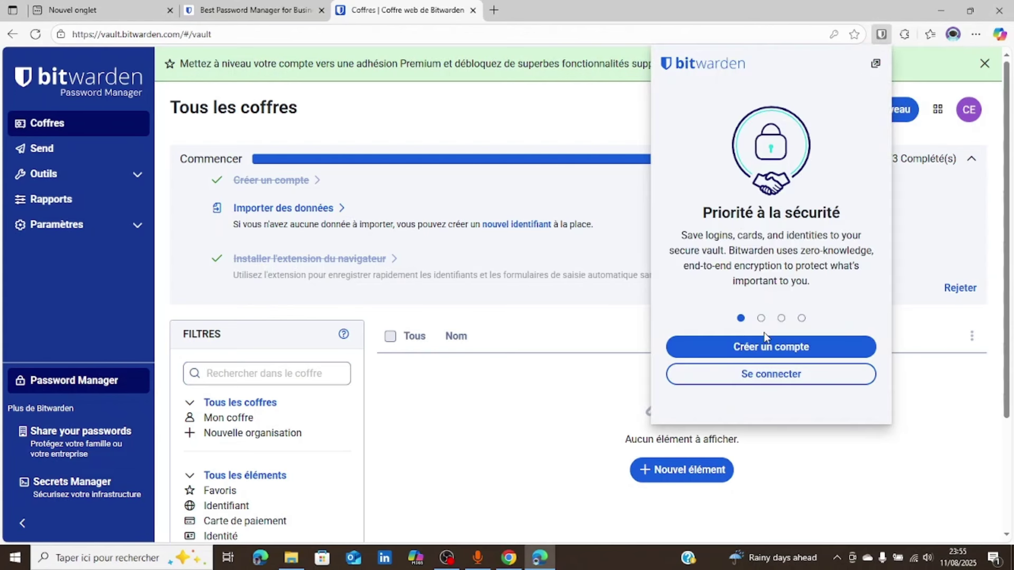
- Log in to the Bitwarden extension with the account e-mail and the master password
{"action": "left_click", "coordinate": [761, 382]}
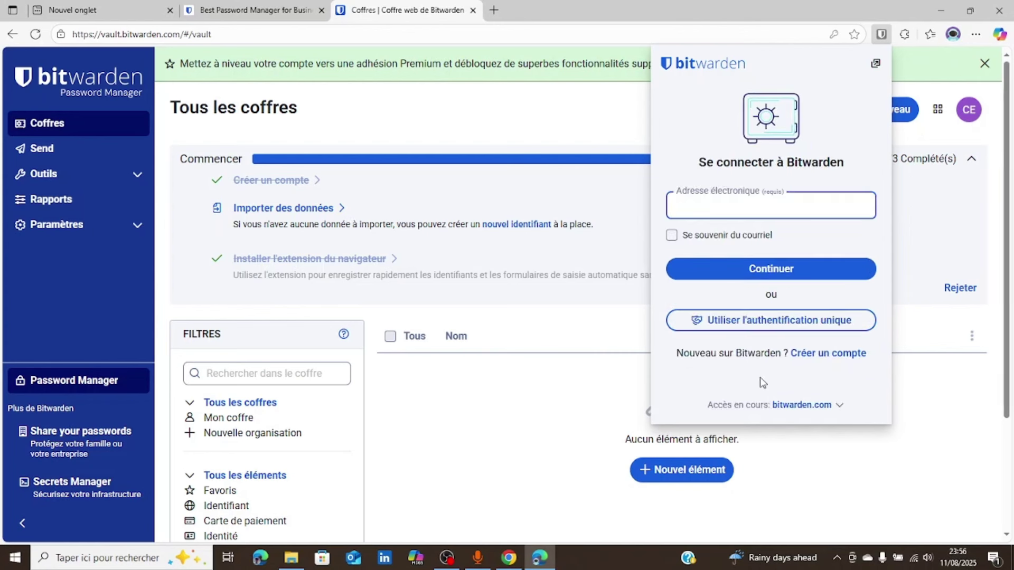
{"action": "type", "text": "c"}
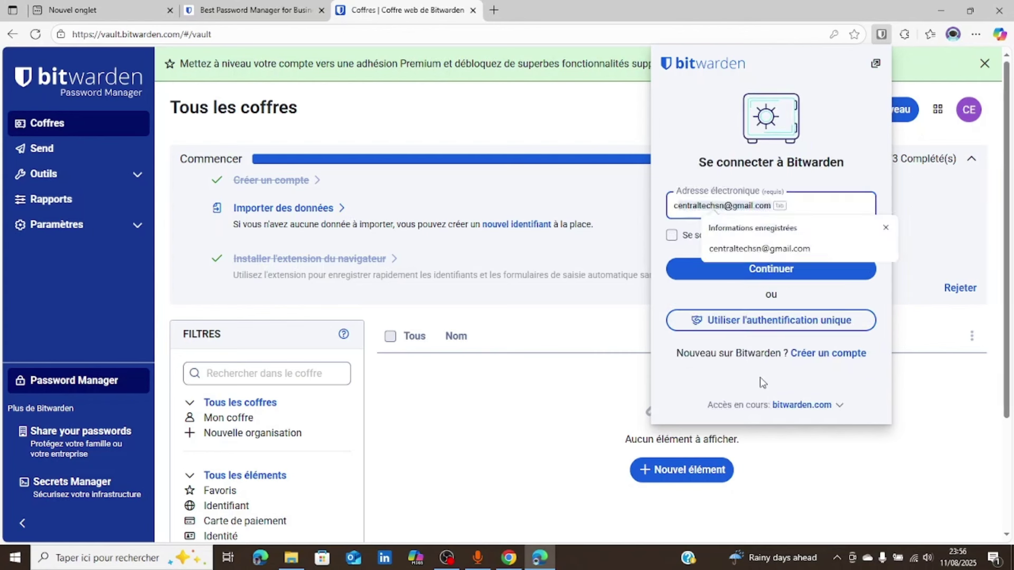
{"action": "key", "text": "Tab"}
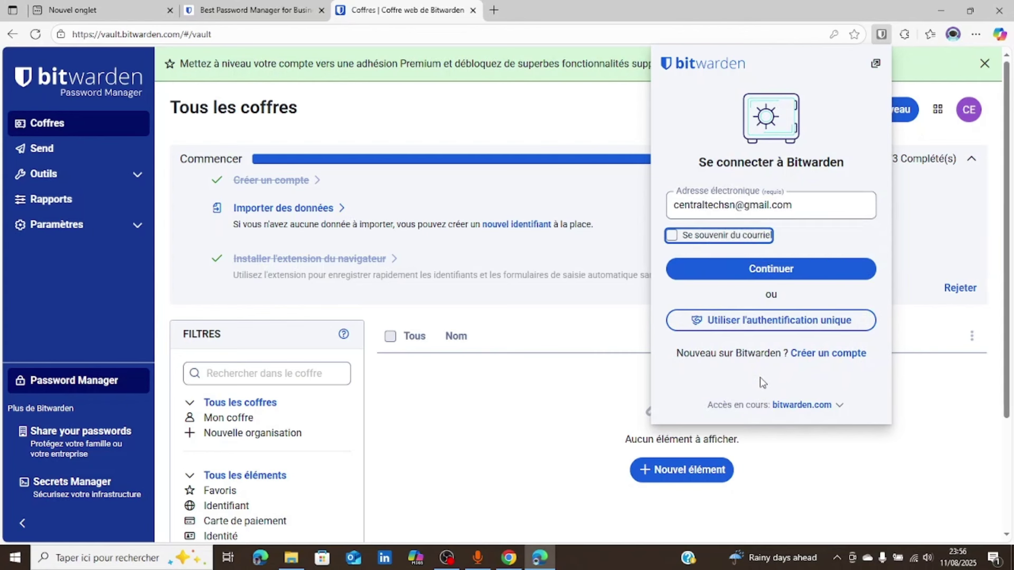
{"action": "left_click", "coordinate": [784, 270]}
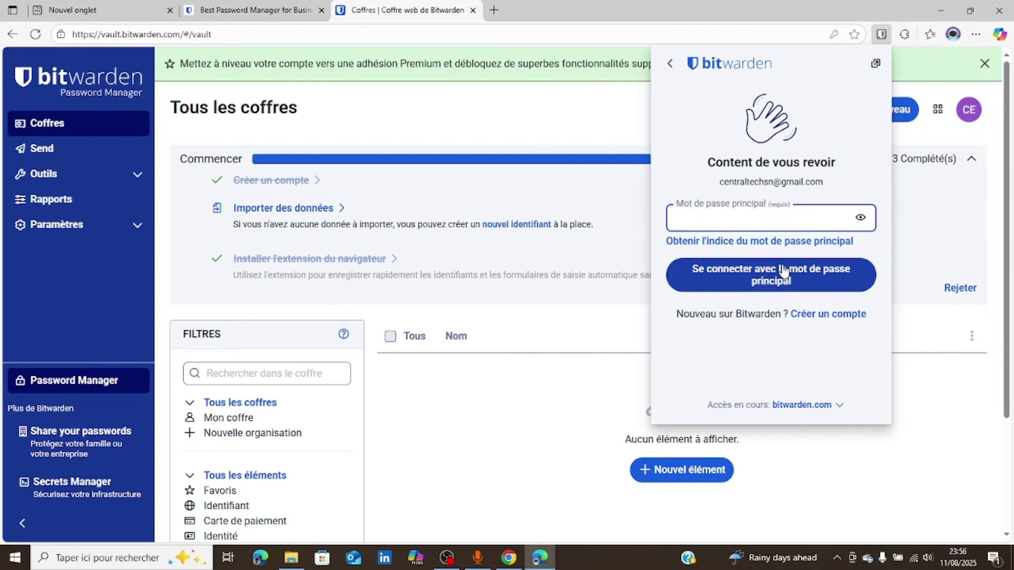
{"action": "type", "text": "••••••"}
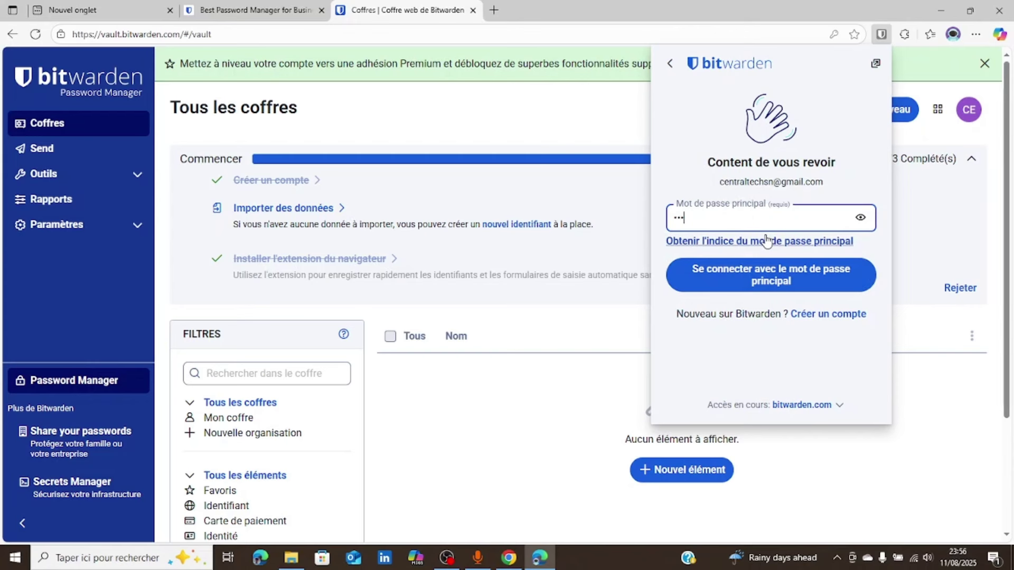
{"action": "type", "text": "•••••"}
{"action": "left_click", "coordinate": [775, 283]}
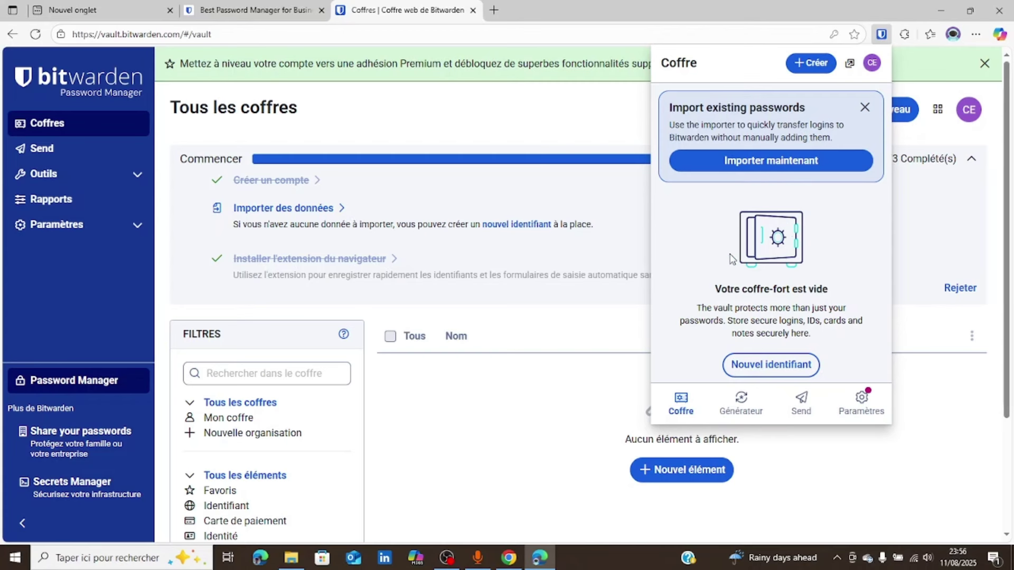
- Lock the Bitwarden extension's vault immediately through the account actions
{"action": "left_click", "coordinate": [872, 74]}
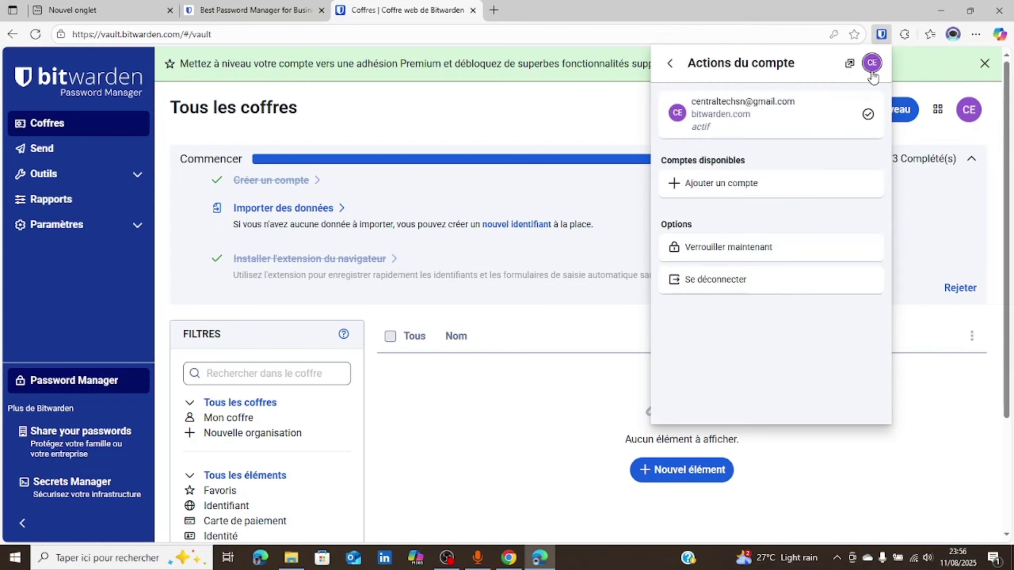
{"action": "left_click", "coordinate": [732, 242]}
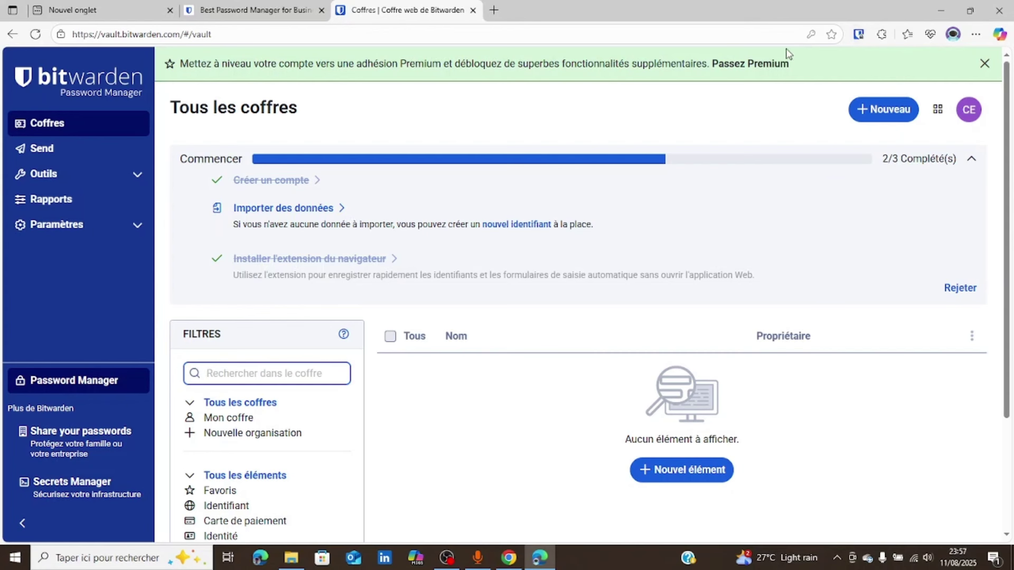
- Unlock the Bitwarden extension's vault with the master password
{"action": "left_click", "coordinate": [860, 34]}
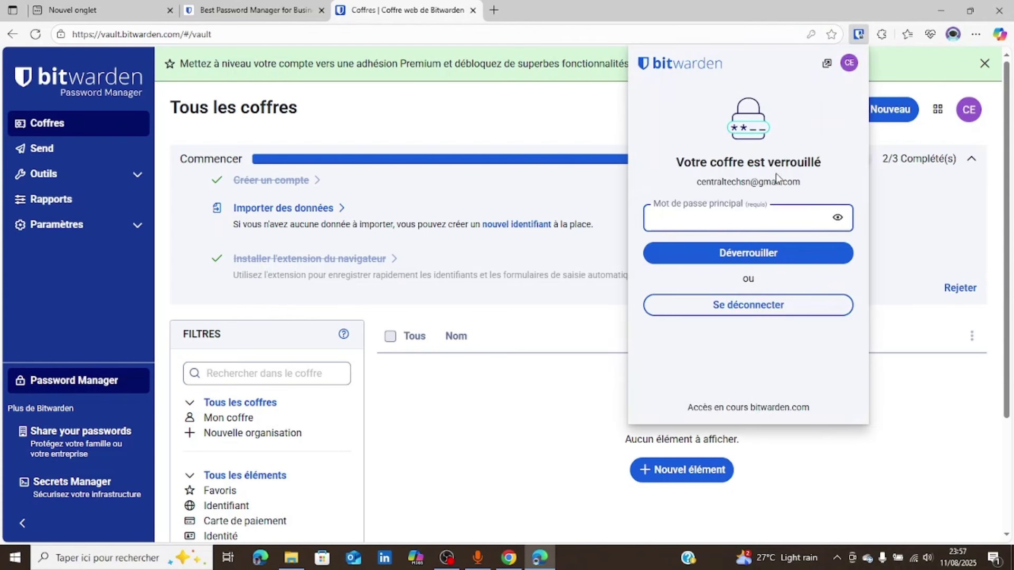
{"action": "type", "text": "************"}
{"action": "key", "text": "Return"}
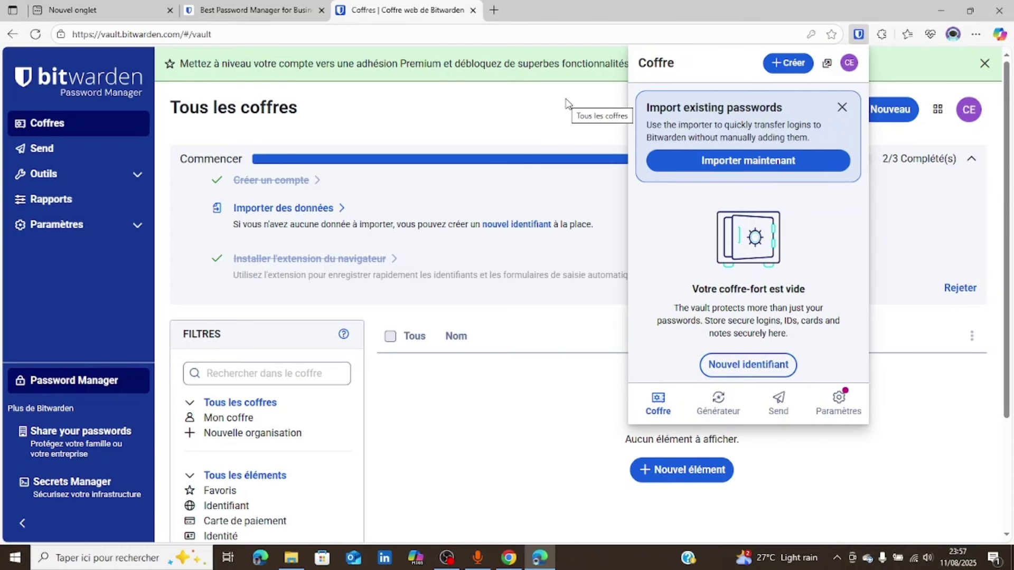
- Find the Ratatype website by searching the web for "ratatype" in the blank tab, and open its free account sign-up form
{"action": "left_click_drag", "start_coordinate": [96, 9], "coordinate": [342, 16]}
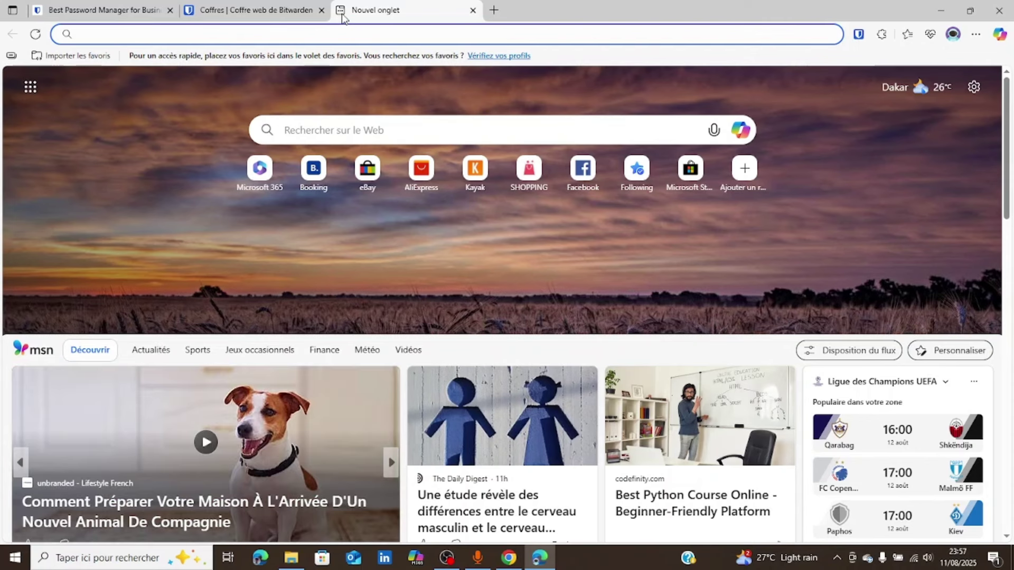
{"action": "type", "text": "rata"}
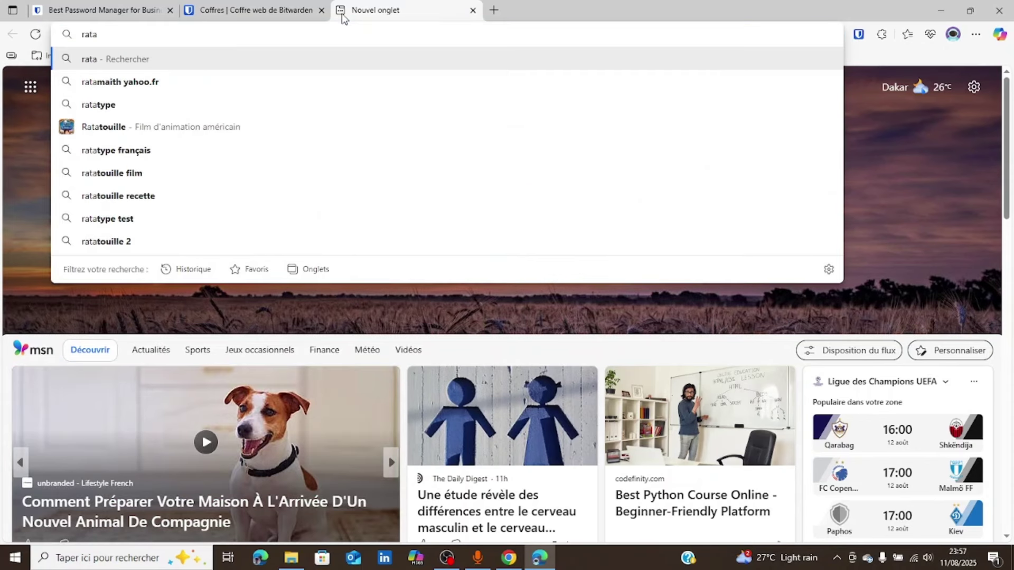
{"action": "left_click", "coordinate": [134, 108]}
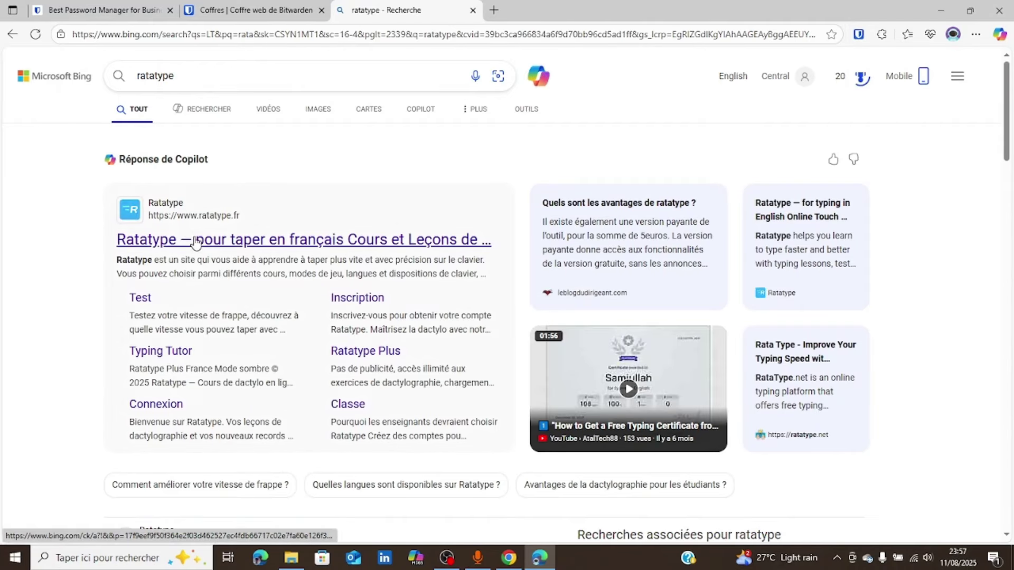
{"action": "left_click", "coordinate": [198, 243]}
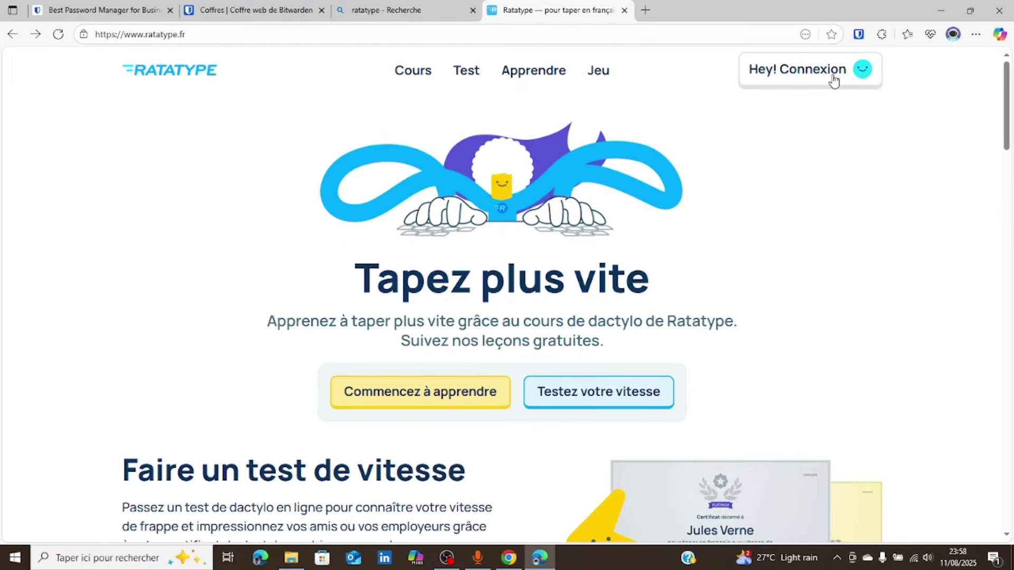
{"action": "left_click", "coordinate": [827, 78]}
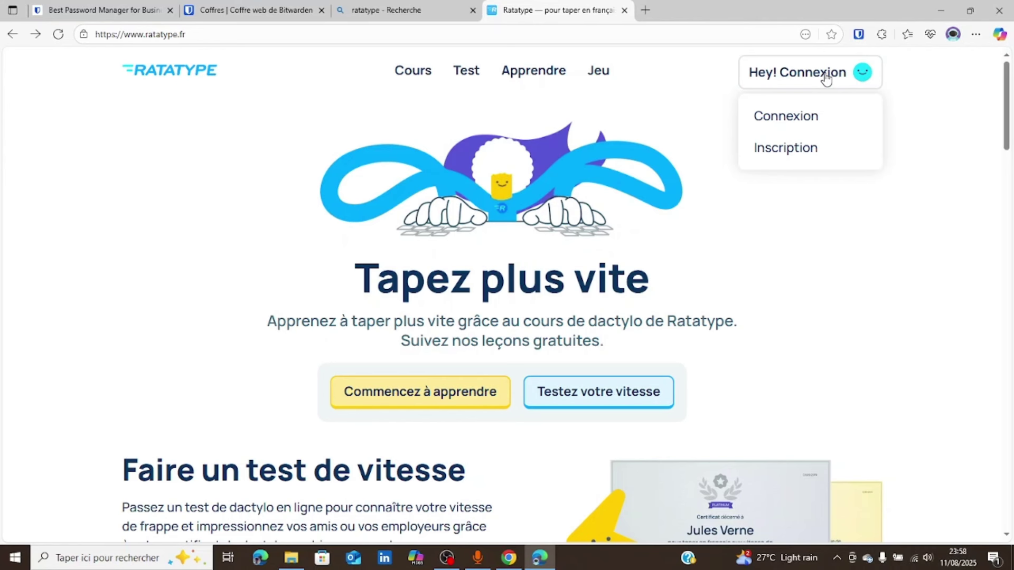
{"action": "left_click", "coordinate": [765, 150]}
- Fill in the sign-up form with the saved name and e-mail address and the password generated by Bitwarden
{"action": "left_click", "coordinate": [492, 352]}
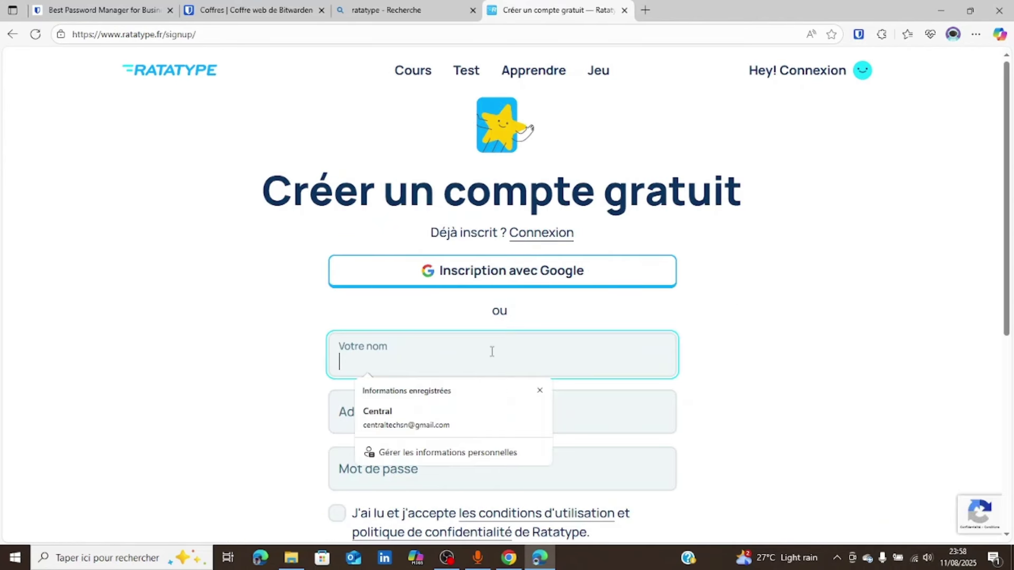
{"action": "left_click", "coordinate": [407, 419]}
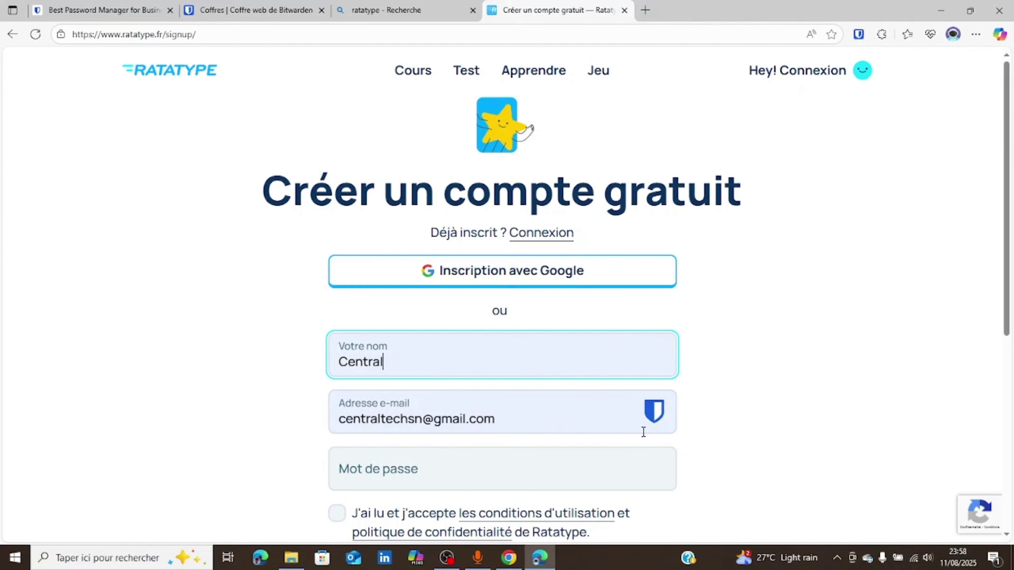
{"action": "left_click", "coordinate": [404, 470]}
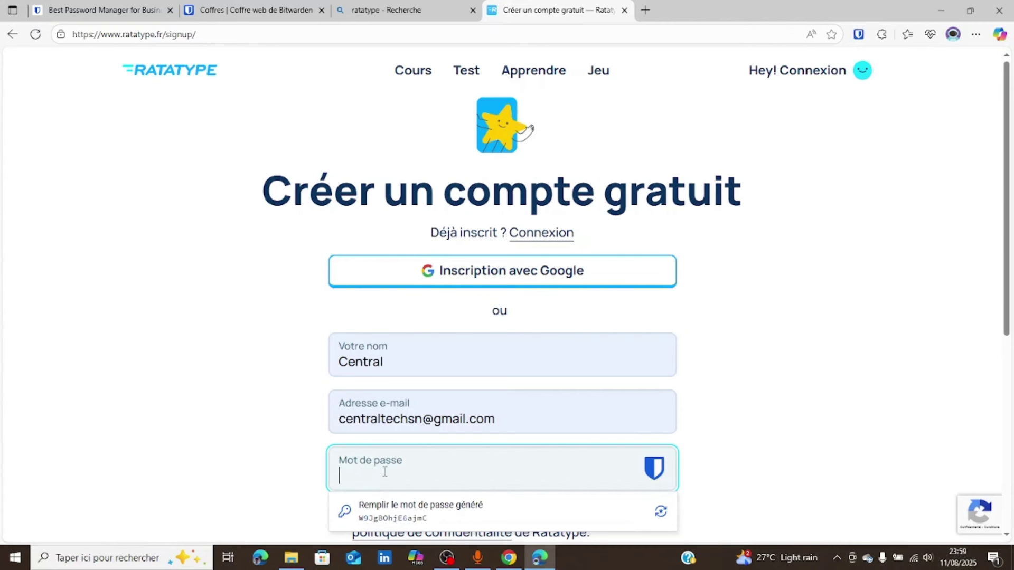
{"action": "scroll", "coordinate": [388, 472], "scroll_direction": "down", "scroll_amount": 3}
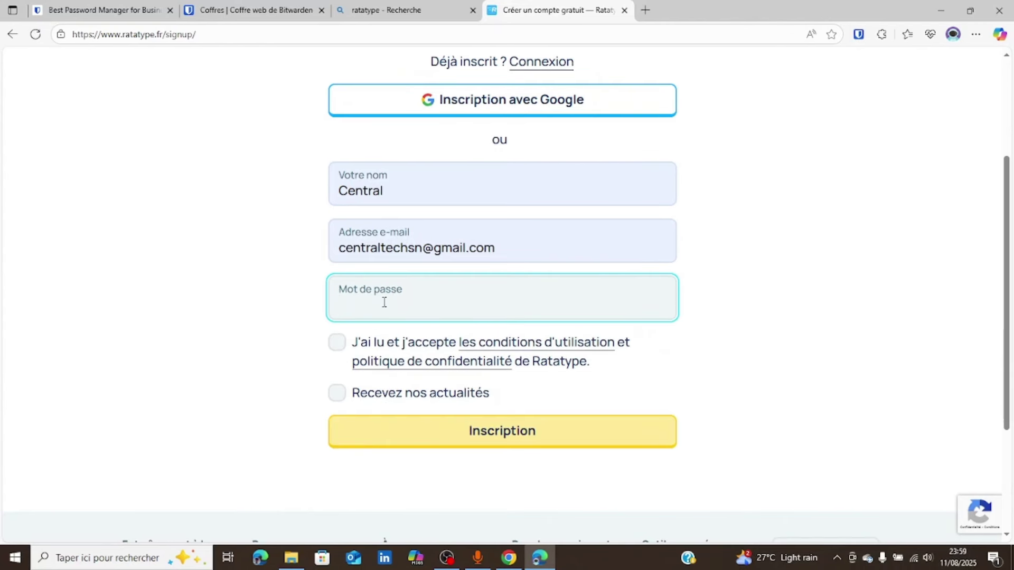
{"action": "left_click", "coordinate": [384, 302]}
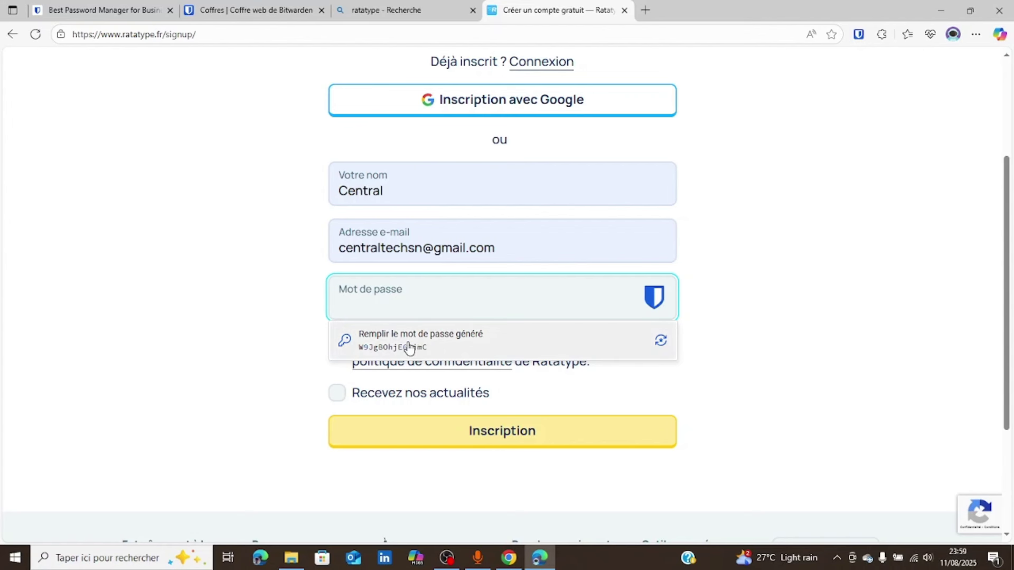
{"action": "left_click", "coordinate": [467, 347]}
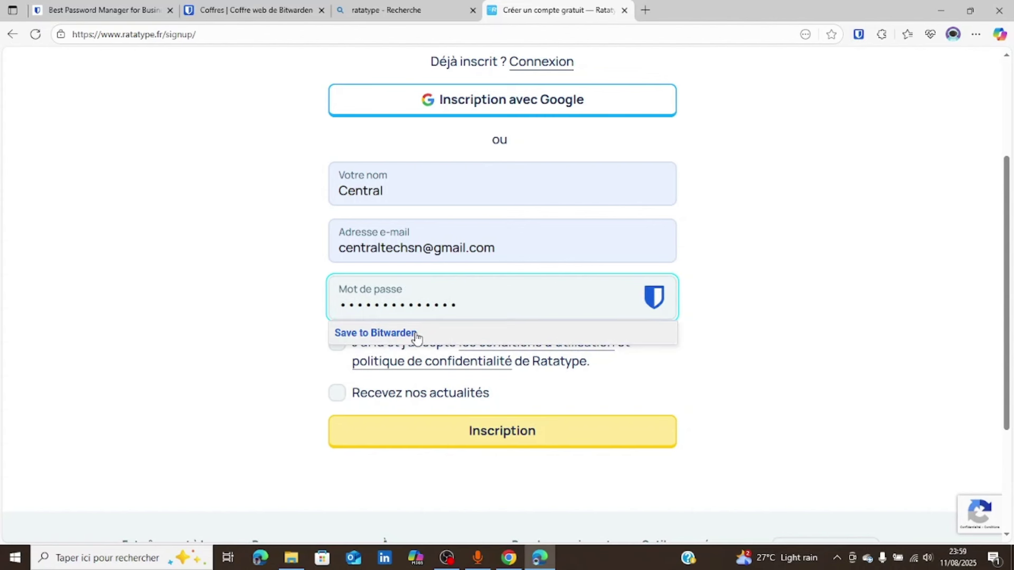
- Save the new login to Bitwarden as ratatype.fr, after reviewing its name, credentials, website and additional options
{"action": "left_click", "coordinate": [378, 333]}
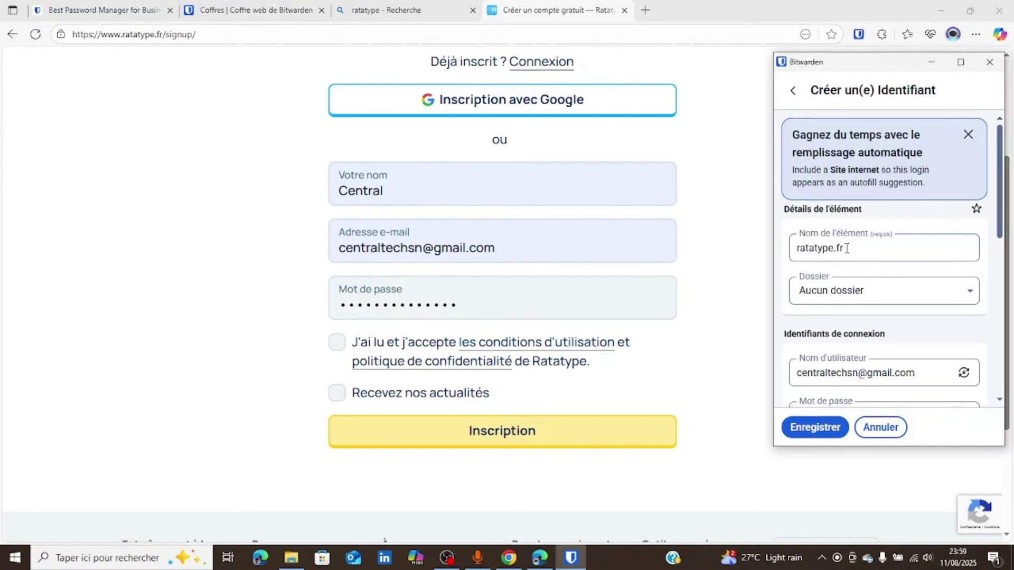
{"action": "left_click_drag", "start_coordinate": [847, 248], "coordinate": [831, 360]}
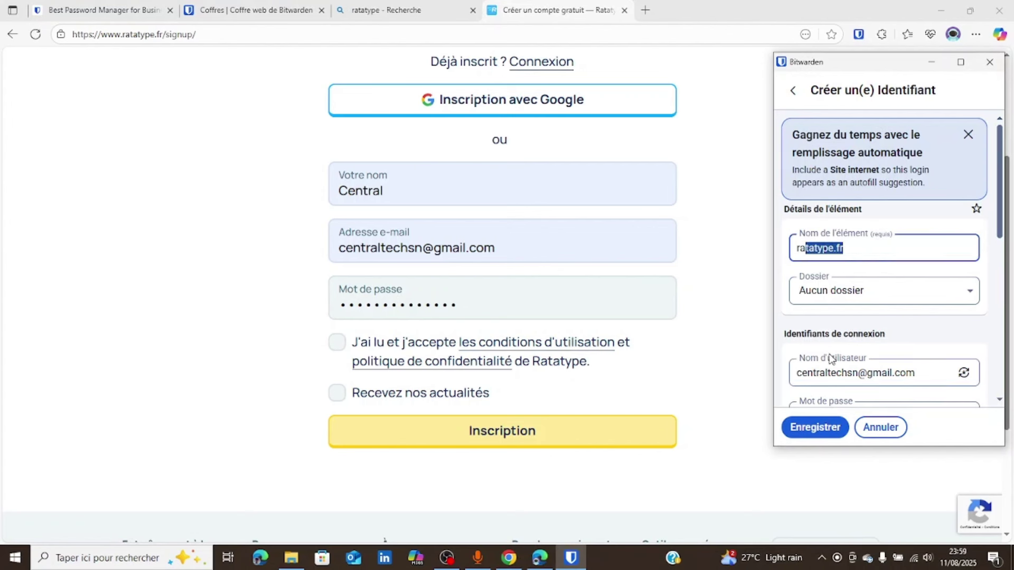
{"action": "scroll", "coordinate": [831, 359], "scroll_direction": "down", "scroll_amount": 2}
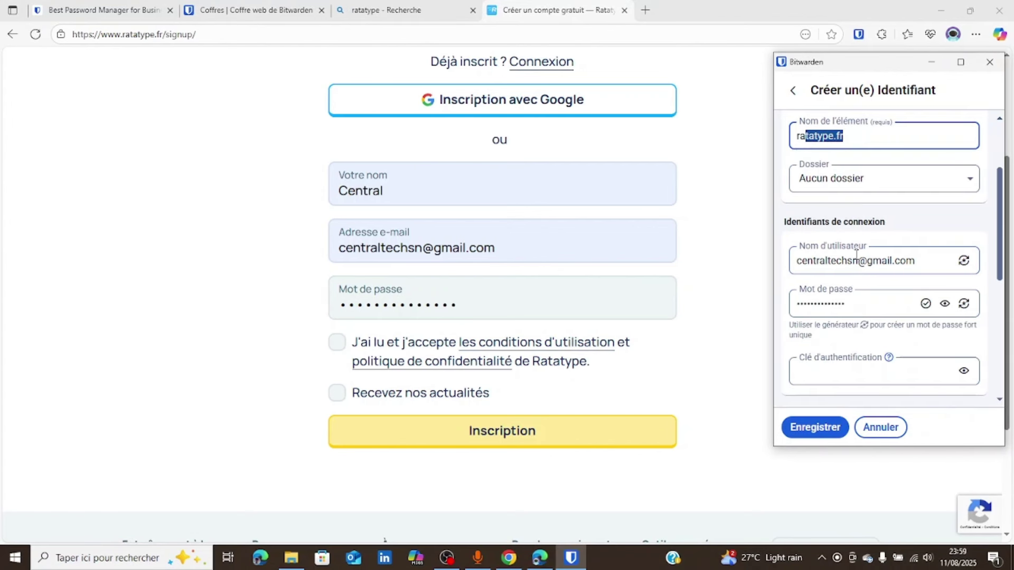
{"action": "scroll", "coordinate": [834, 306], "scroll_direction": "down", "scroll_amount": 3}
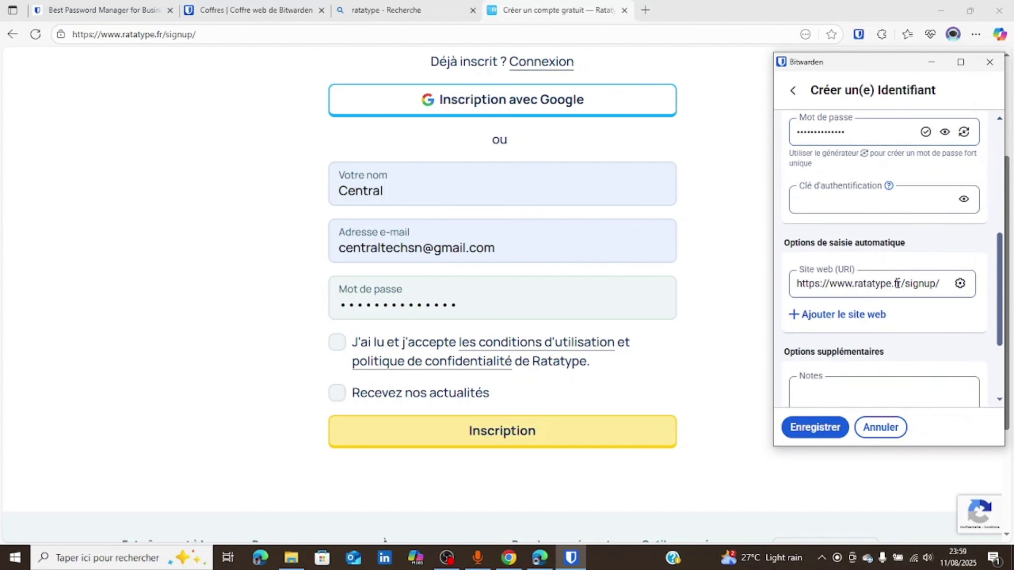
{"action": "scroll", "coordinate": [909, 283], "scroll_direction": "down", "scroll_amount": 1}
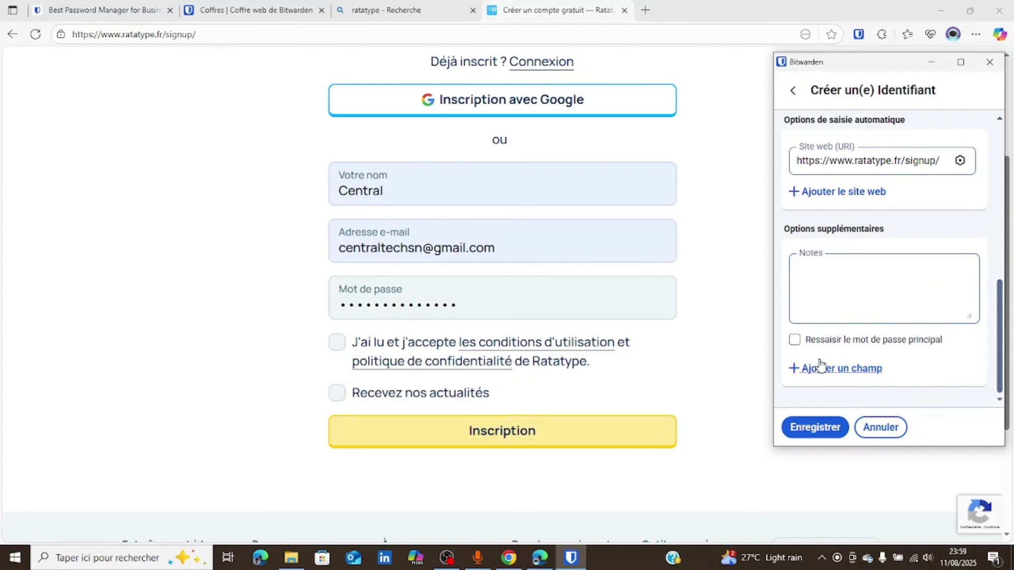
{"action": "left_click", "coordinate": [814, 428]}
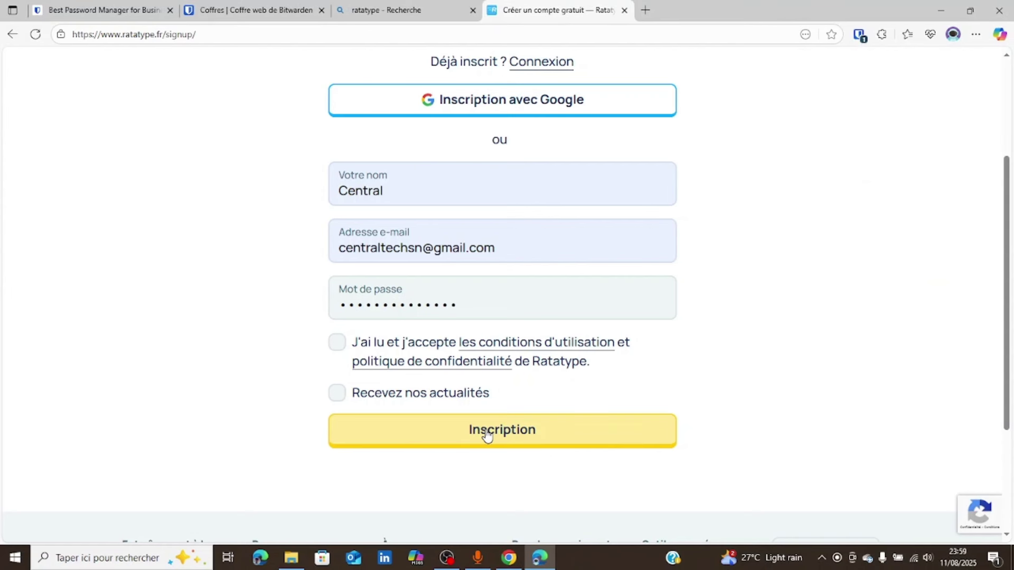
- Accept the Ratatype terms and submit the registration, declining the browser's offer to save the password and closing the welcome message
{"action": "left_click", "coordinate": [338, 343]}
{"action": "left_click", "coordinate": [477, 441]}
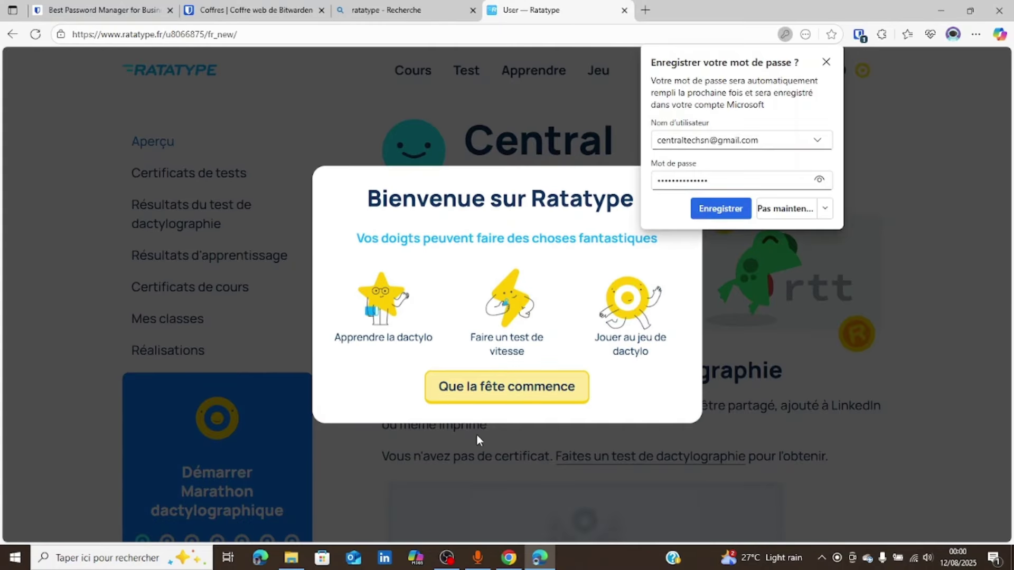
{"action": "left_click", "coordinate": [783, 204]}
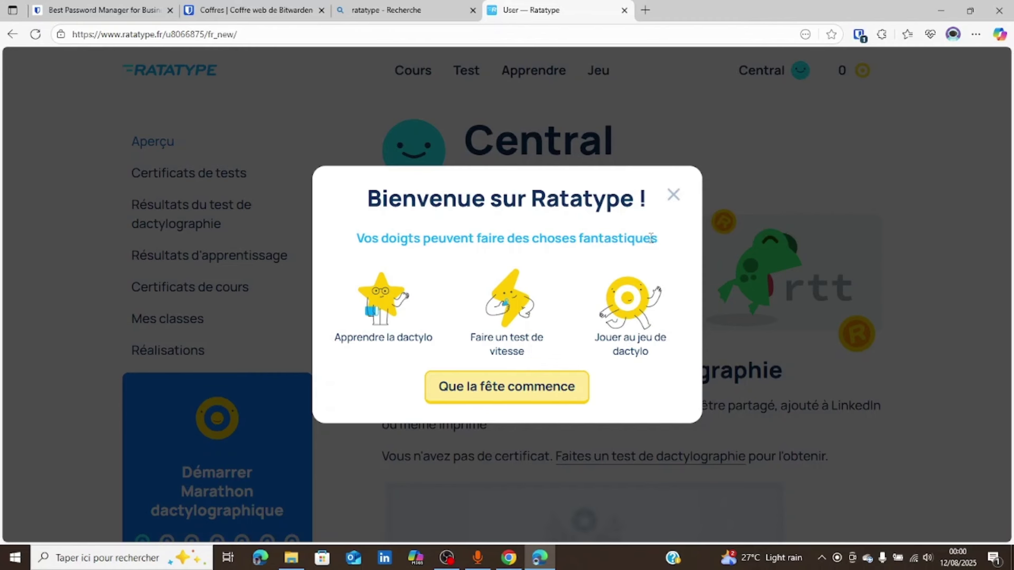
{"action": "left_click", "coordinate": [674, 197]}
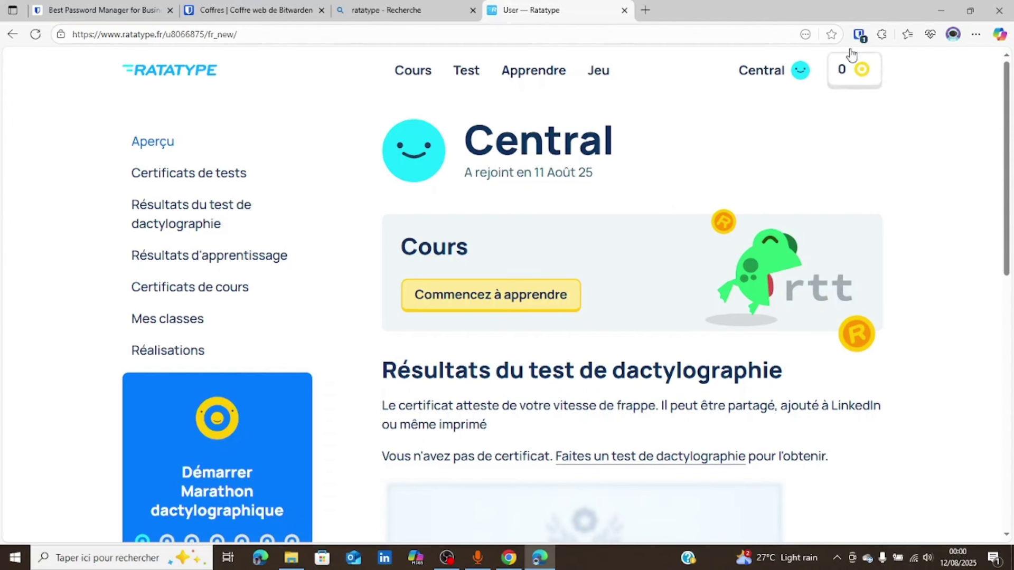
- View the saved ratatype.fr login in the Bitwarden extension, and log out of the Ratatype account
{"action": "left_click", "coordinate": [859, 35]}
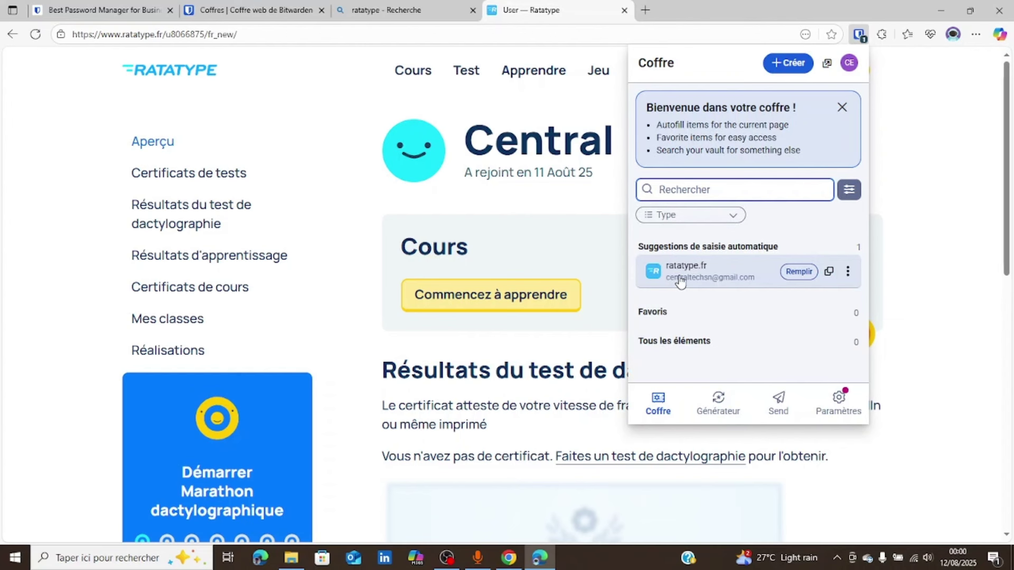
{"action": "left_click", "coordinate": [482, 203]}
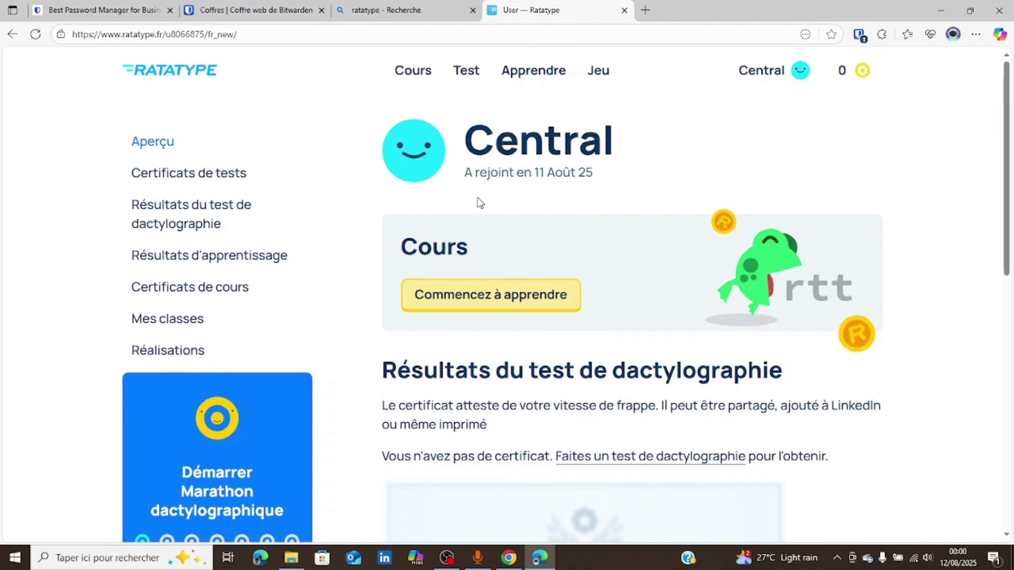
{"action": "left_click", "coordinate": [803, 85]}
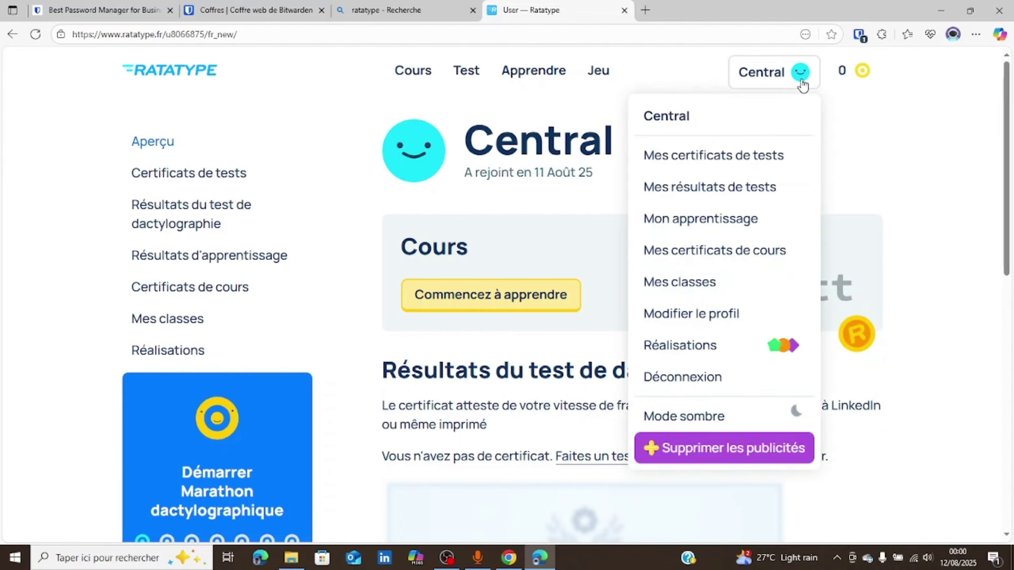
{"action": "left_click", "coordinate": [702, 378]}
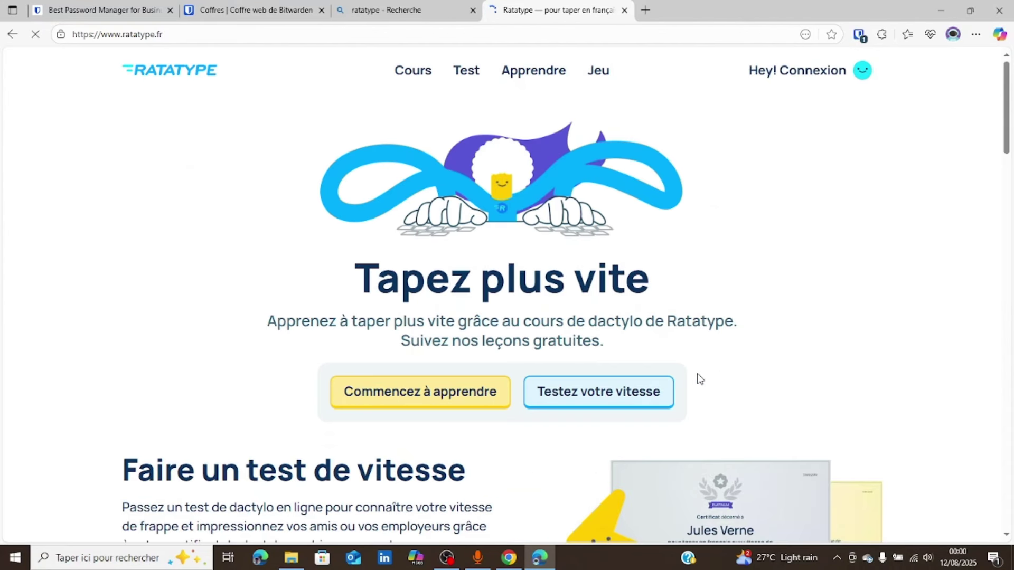
- Log back in to Ratatype with the ratatype.fr login suggested by Bitwarden, and dismiss the browser's offer to save the password
{"action": "left_click", "coordinate": [812, 82]}
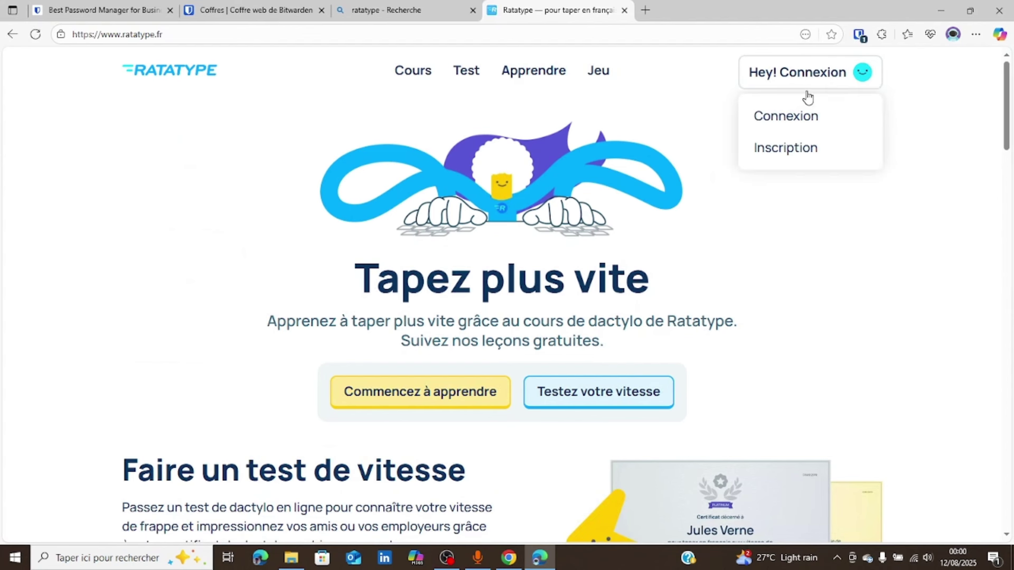
{"action": "left_click", "coordinate": [804, 115]}
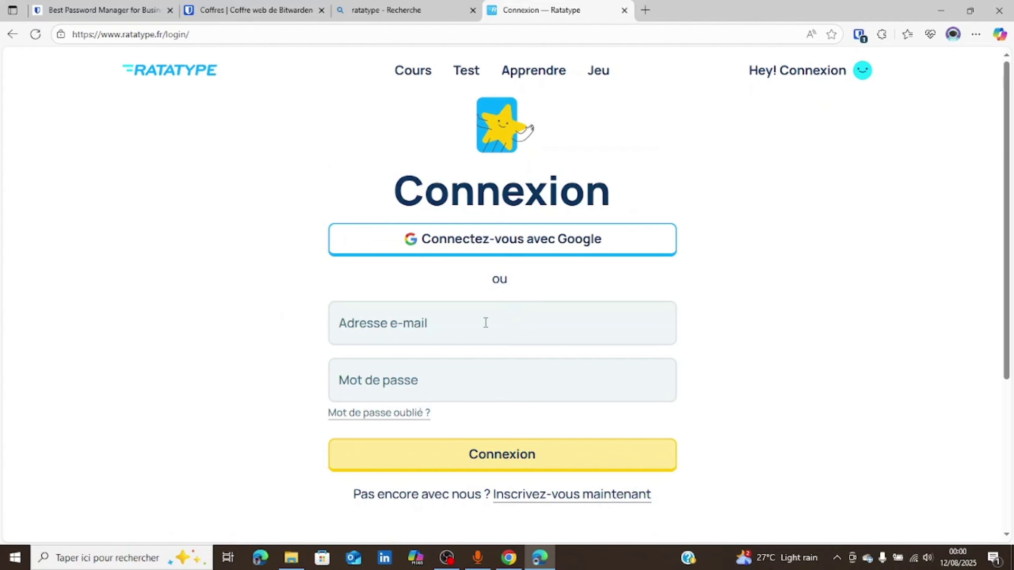
{"action": "left_click", "coordinate": [485, 322]}
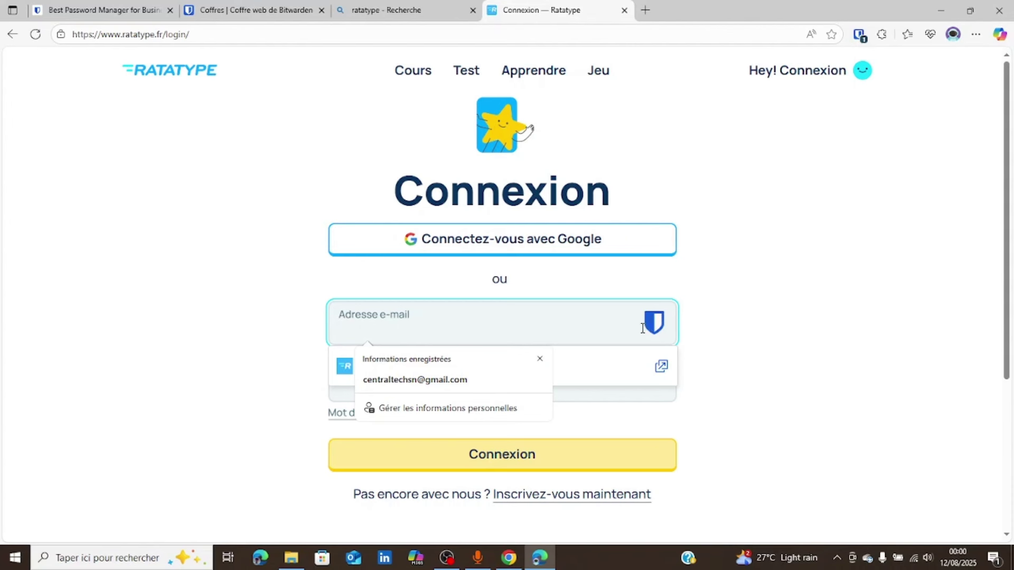
{"action": "left_click", "coordinate": [540, 358]}
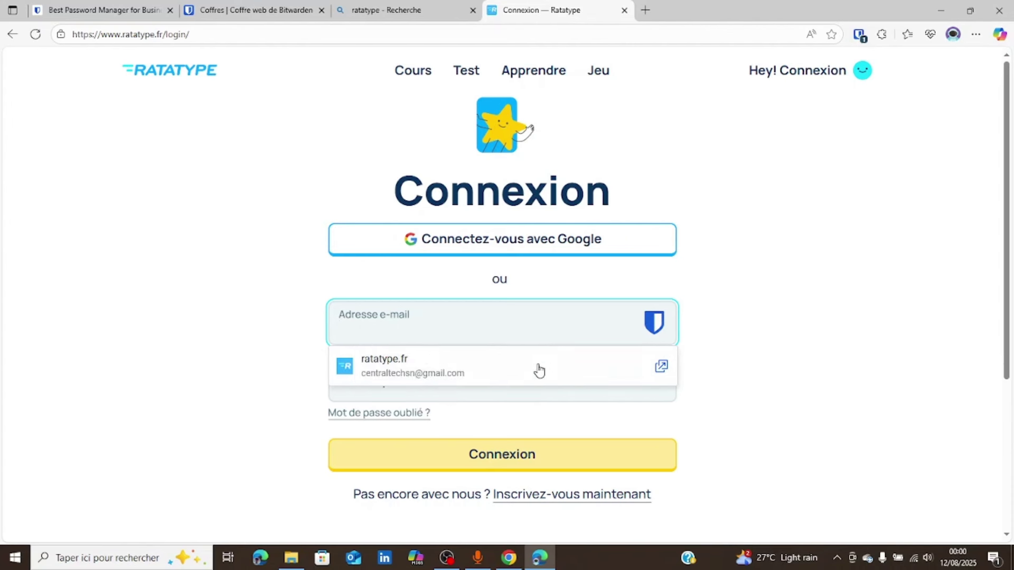
{"action": "left_click", "coordinate": [417, 366]}
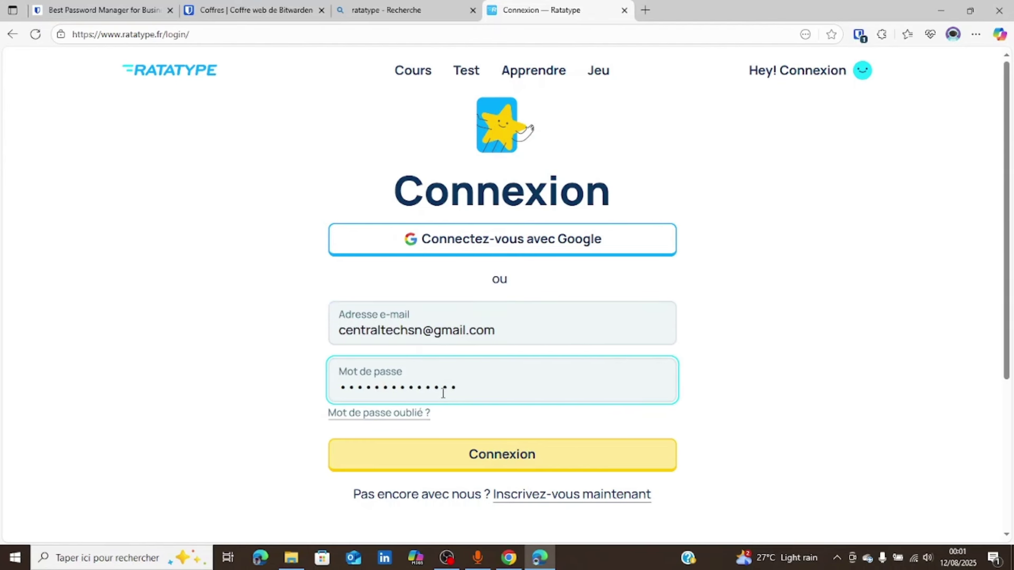
{"action": "scroll", "coordinate": [442, 393], "scroll_direction": "down", "scroll_amount": 1}
{"action": "scroll", "coordinate": [443, 394], "scroll_direction": "down", "scroll_amount": 1}
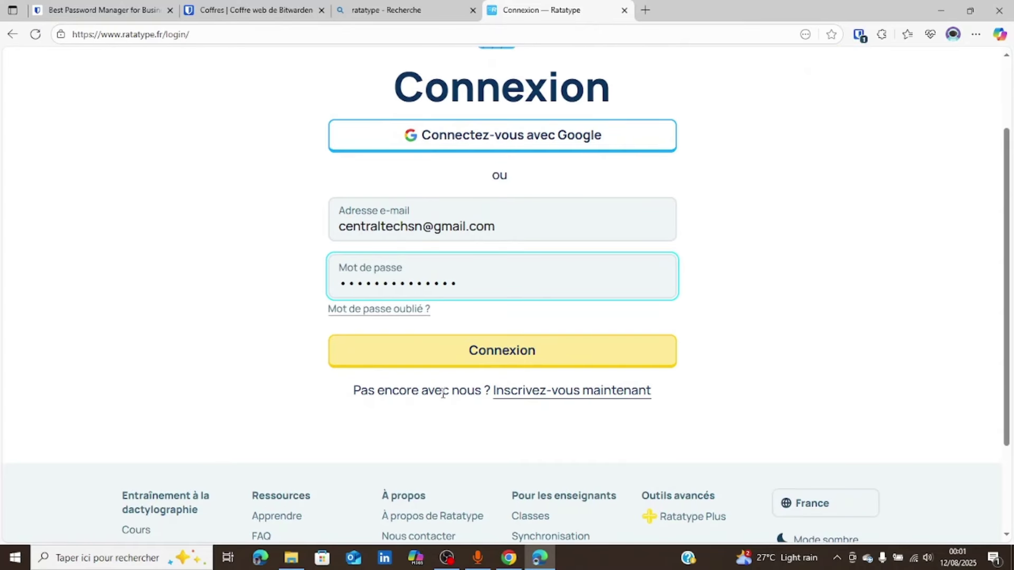
{"action": "left_click", "coordinate": [488, 352]}
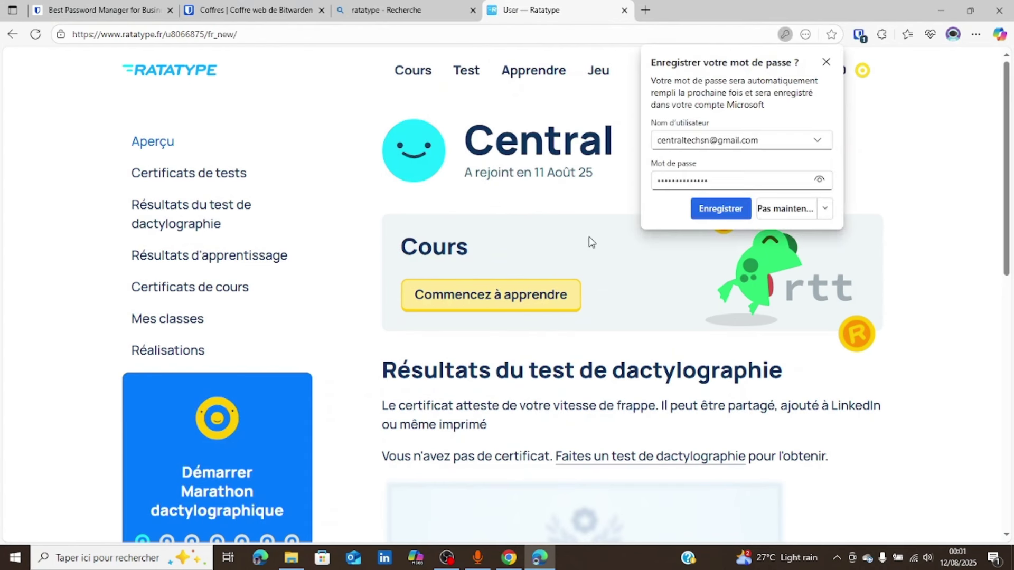
{"action": "left_click", "coordinate": [827, 62]}
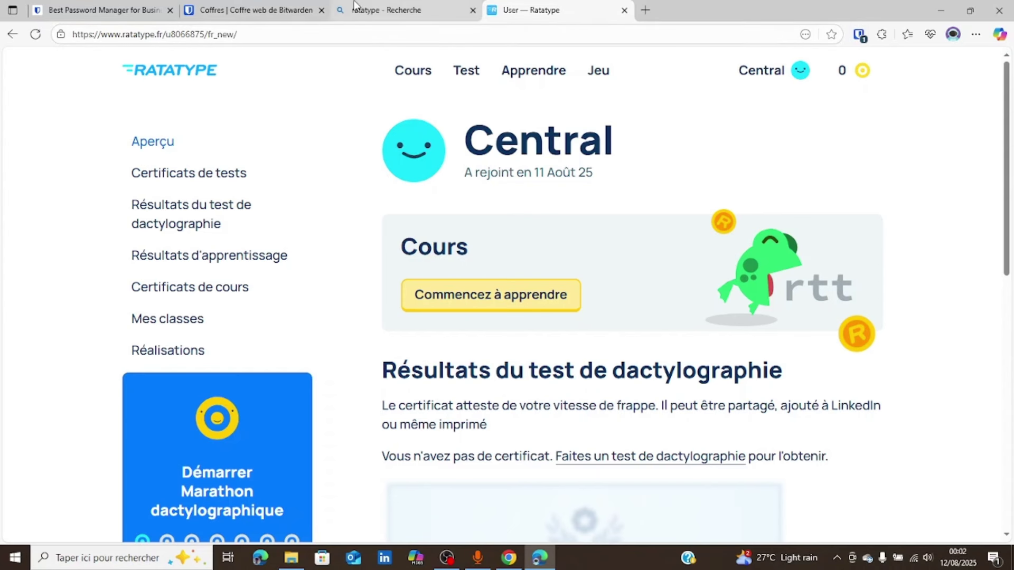
- Switch to the Bitwarden web vault, view the bitwarden.com home page in a separate tab, and close that tab
{"action": "left_click", "coordinate": [303, 10]}
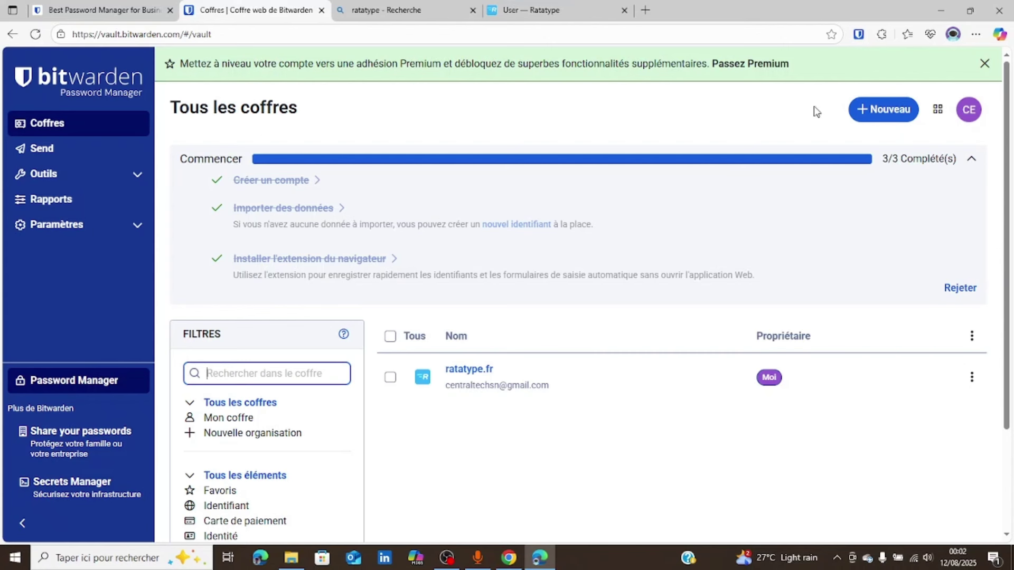
{"action": "left_click", "coordinate": [646, 10]}
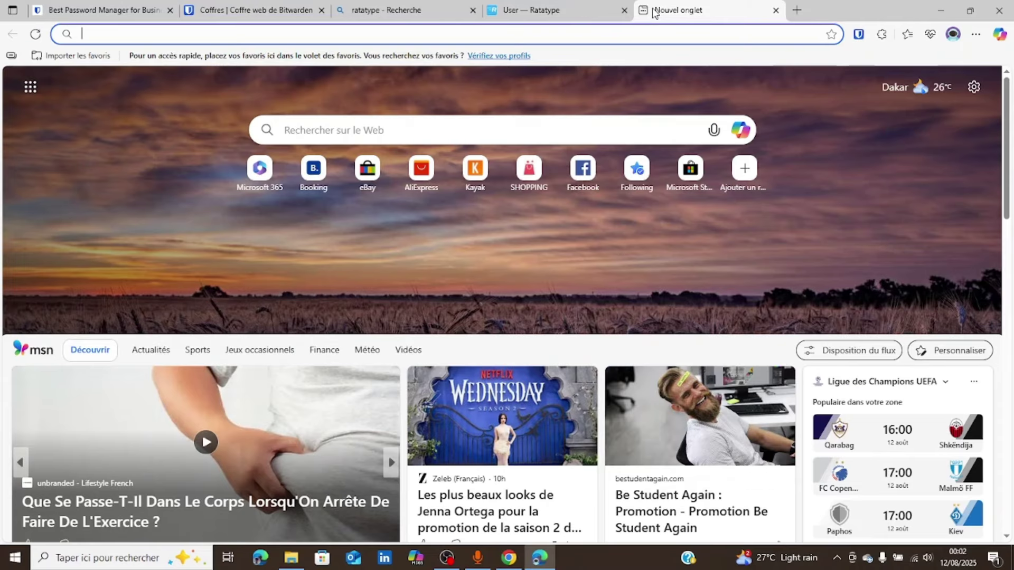
{"action": "type", "text": "bitwarden.com"}
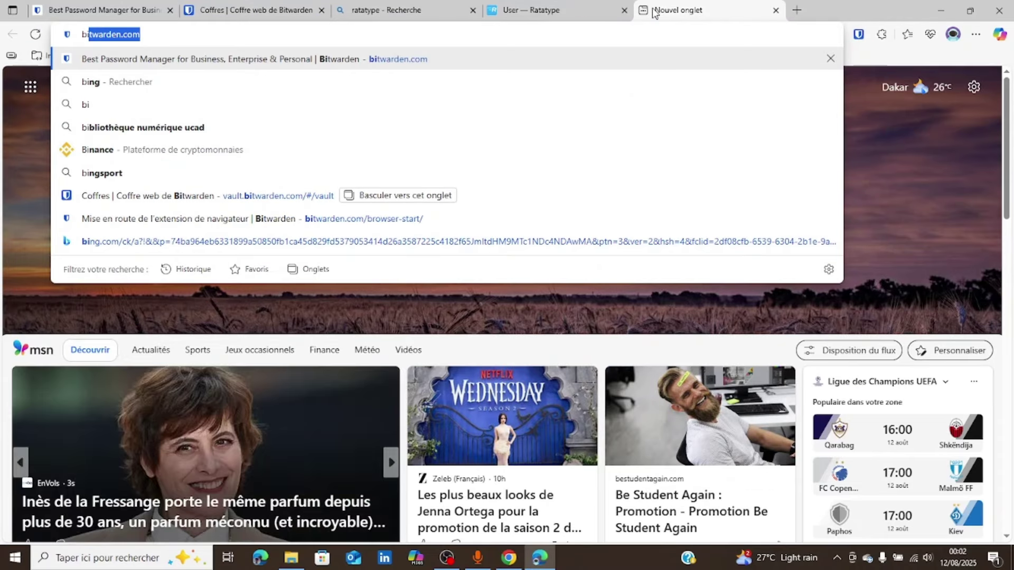
{"action": "key", "text": "Return"}
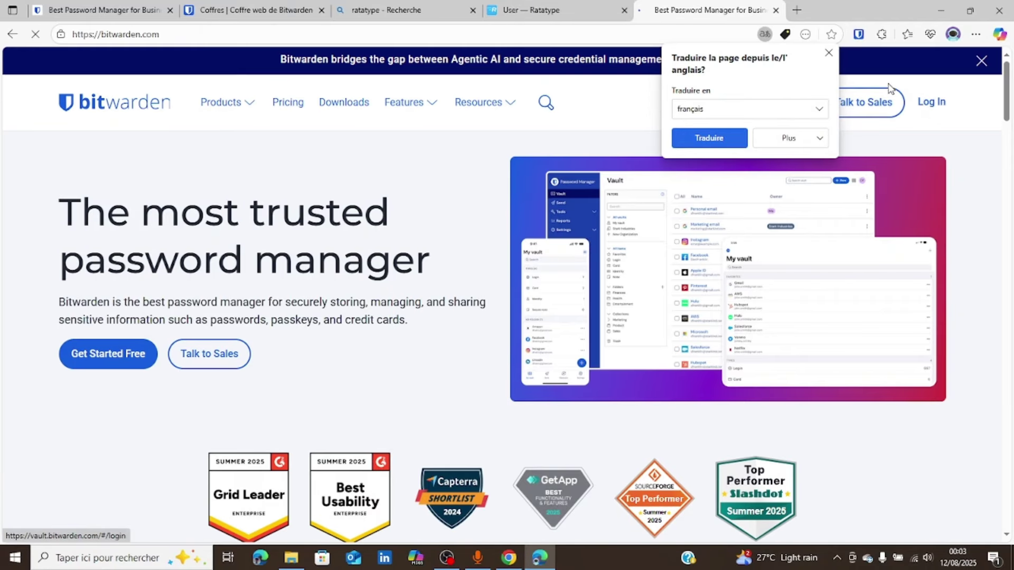
{"action": "left_click", "coordinate": [828, 52]}
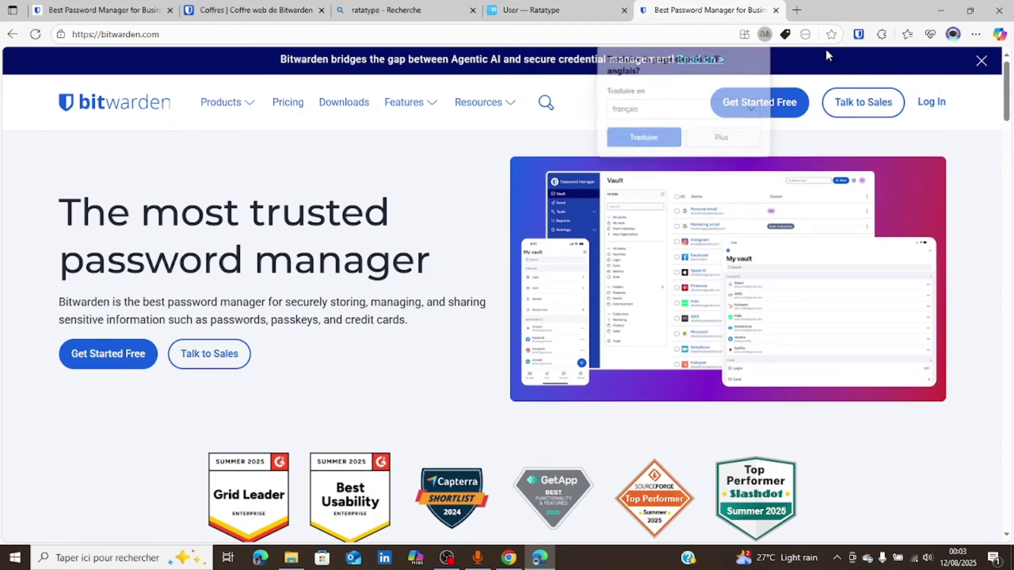
{"action": "left_click", "coordinate": [776, 10]}
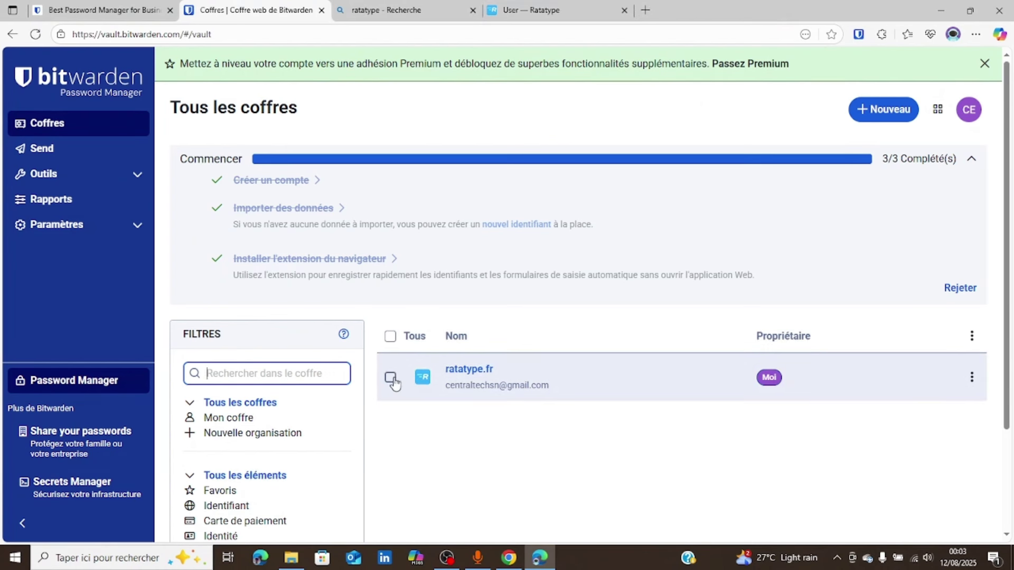
- Export the vault in .json format, confirming the export with the master password
{"action": "scroll", "coordinate": [401, 457], "scroll_direction": "down", "scroll_amount": 1}
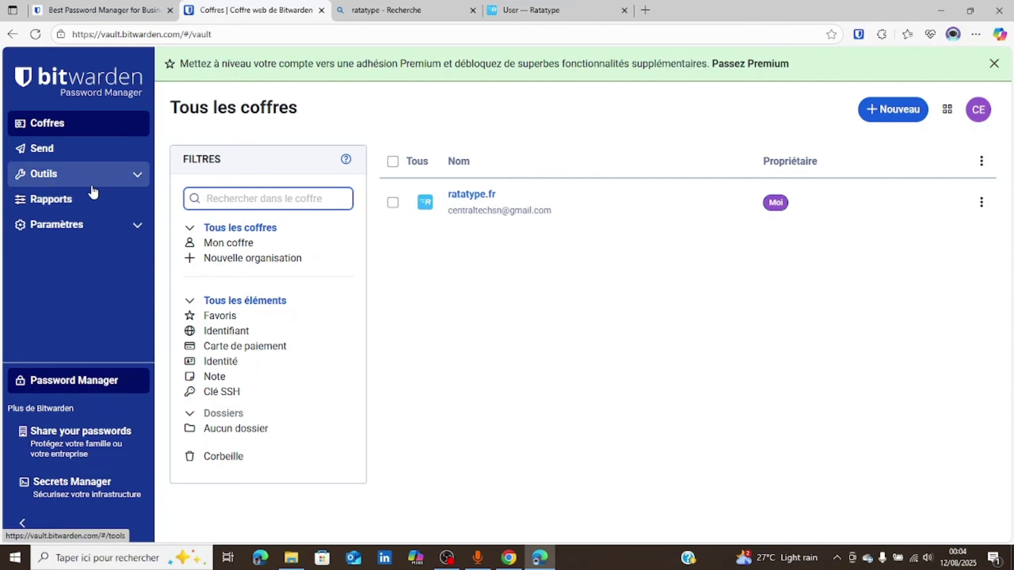
{"action": "left_click", "coordinate": [126, 181]}
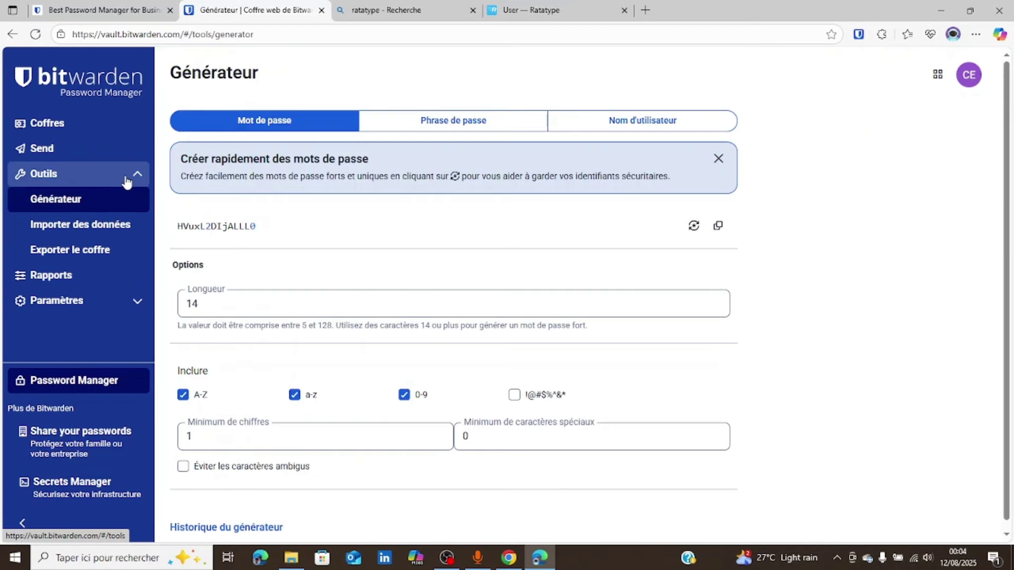
{"action": "left_click", "coordinate": [61, 252]}
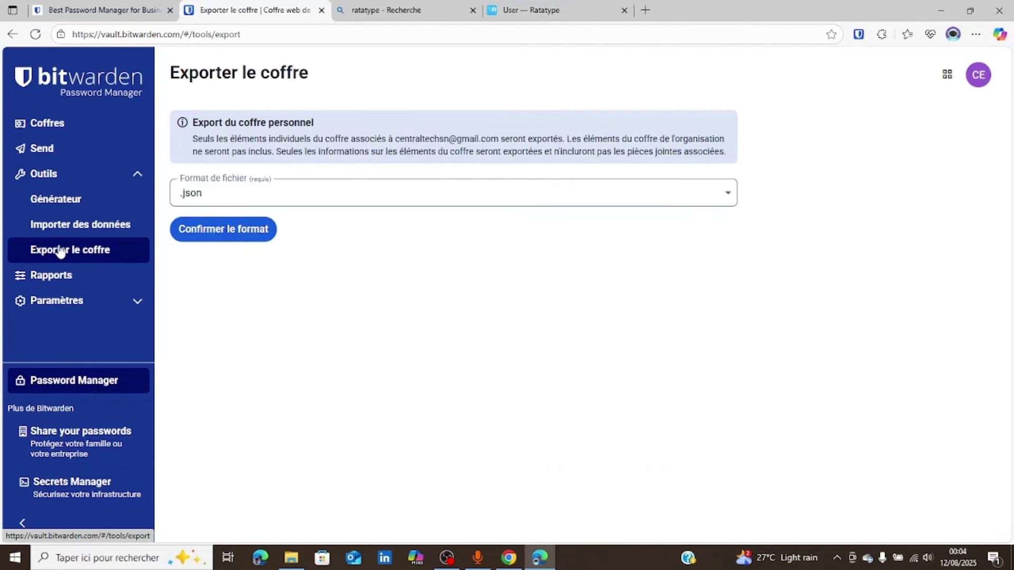
{"action": "left_click", "coordinate": [211, 231]}
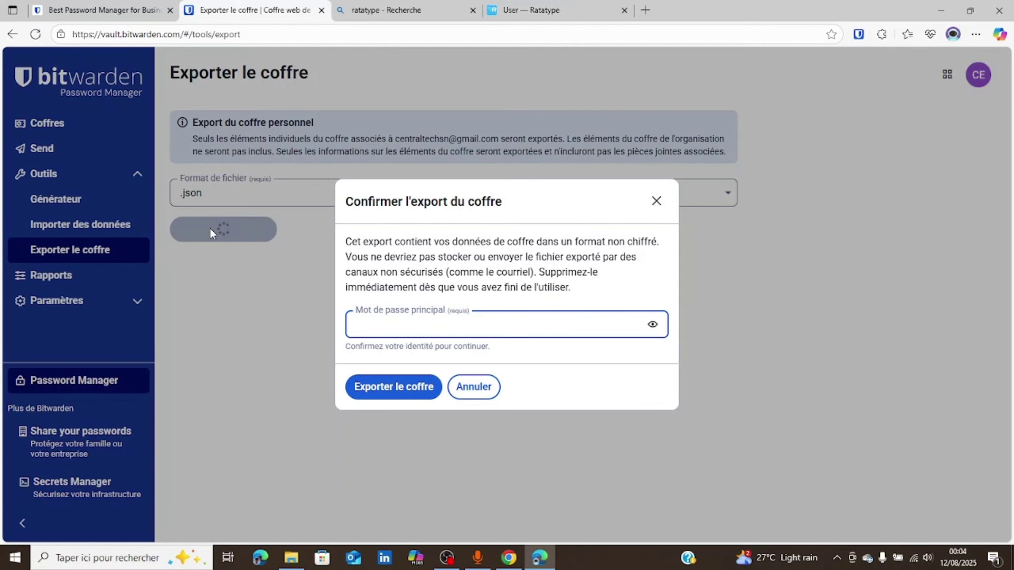
{"action": "type", "text": "••••••••••••"}
{"action": "left_click", "coordinate": [391, 395]}
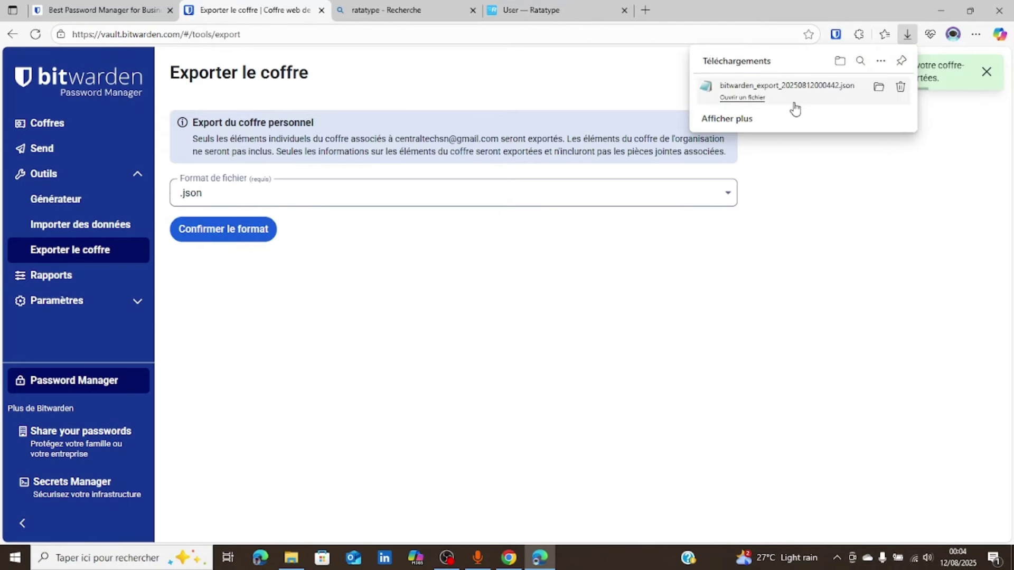
- Open the exported JSON file, examine the website address, username and password of the ratatype.fr entry, and close the file
{"action": "left_click", "coordinate": [757, 95]}
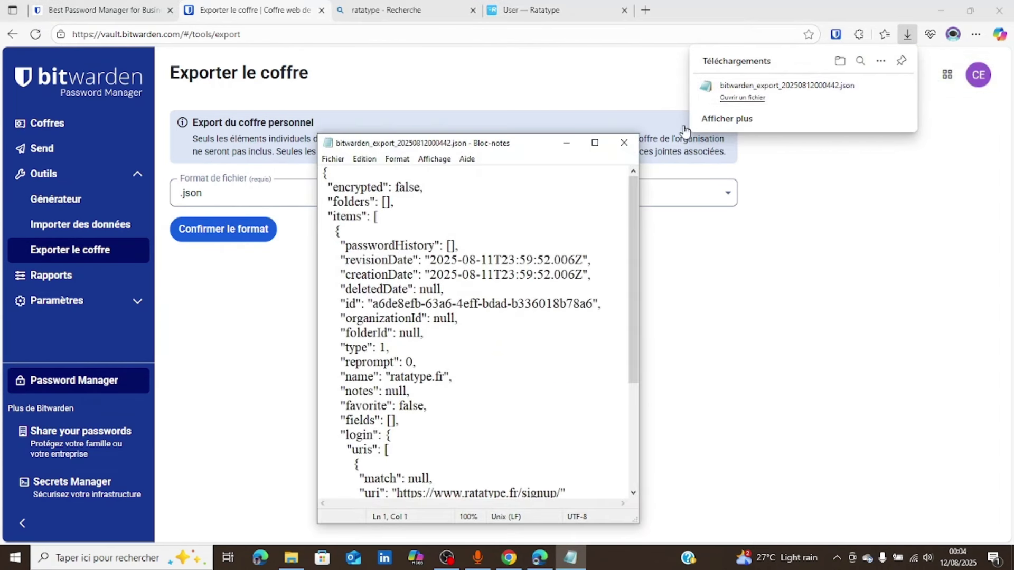
{"action": "mouse_move", "coordinate": [634, 210]}
{"action": "left_mouse_down"}
{"action": "mouse_move", "coordinate": [633, 317]}
{"action": "mouse_move", "coordinate": [634, 218]}
{"action": "left_mouse_up"}
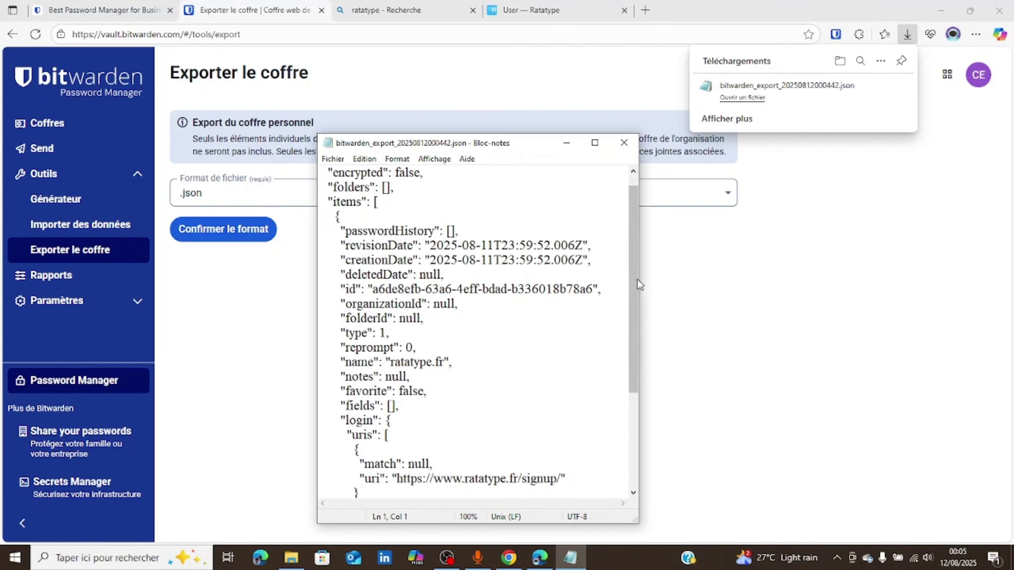
{"action": "left_click_drag", "start_coordinate": [637, 278], "coordinate": [638, 350]}
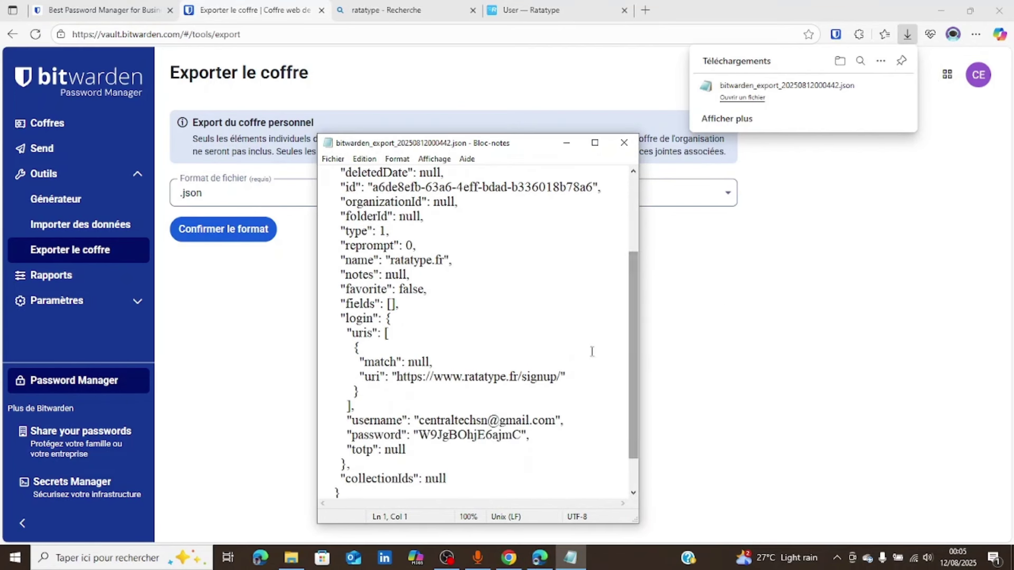
{"action": "left_click_drag", "start_coordinate": [350, 421], "coordinate": [564, 420]}
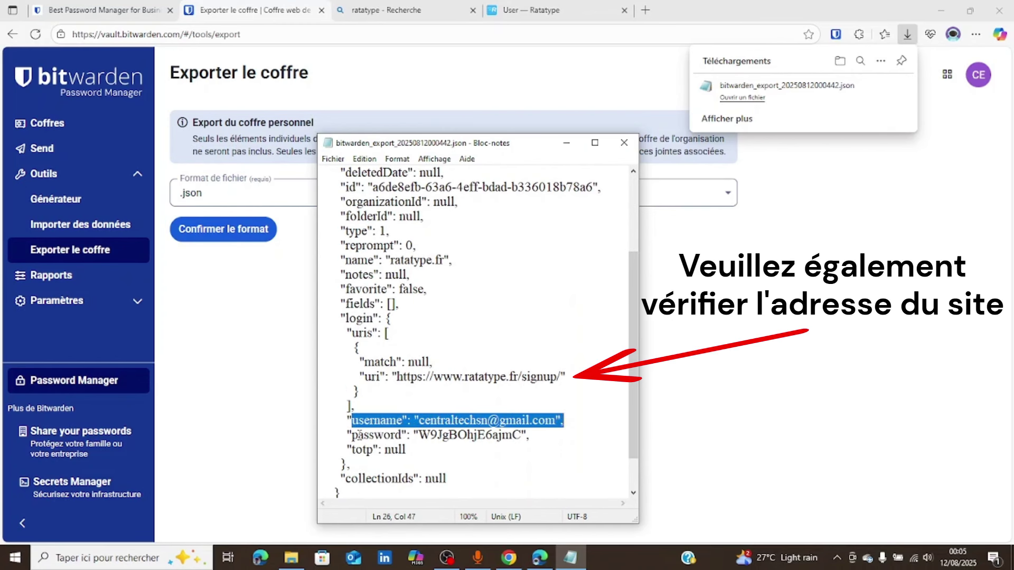
{"action": "left_click_drag", "start_coordinate": [418, 435], "coordinate": [530, 434]}
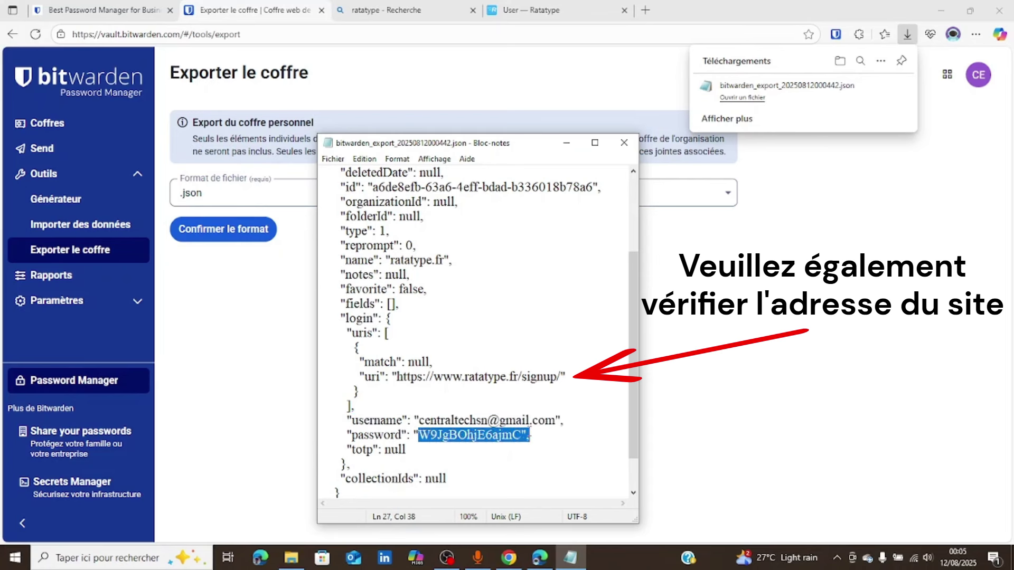
{"action": "left_click", "coordinate": [557, 445]}
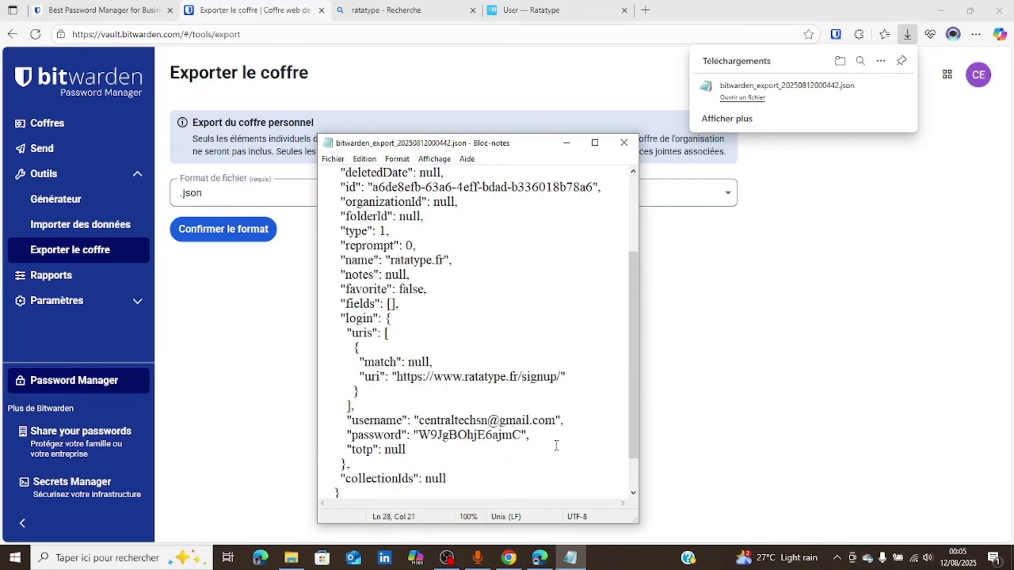
{"action": "left_click_drag", "start_coordinate": [634, 403], "coordinate": [632, 432]}
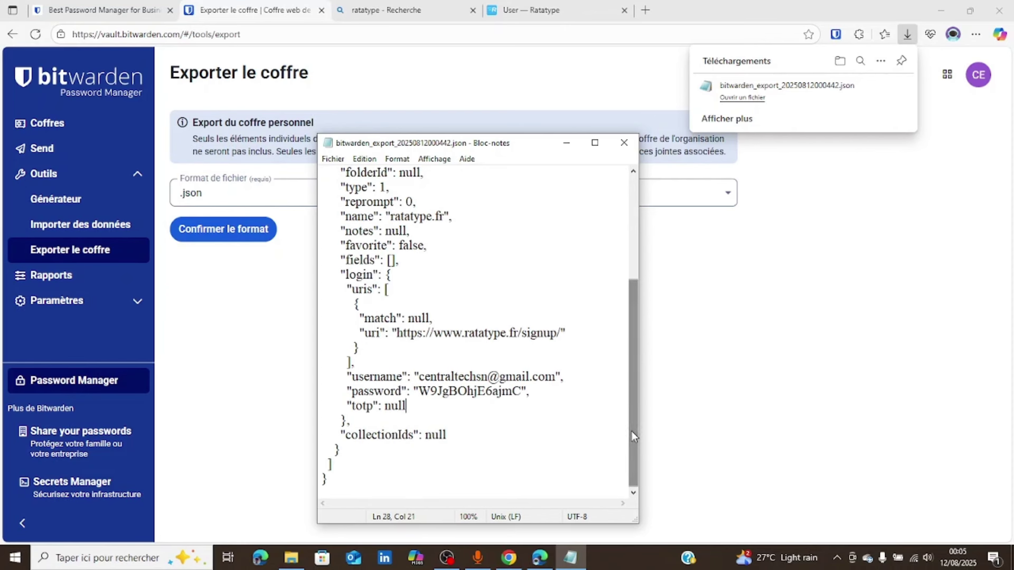
{"action": "left_click", "coordinate": [624, 143]}
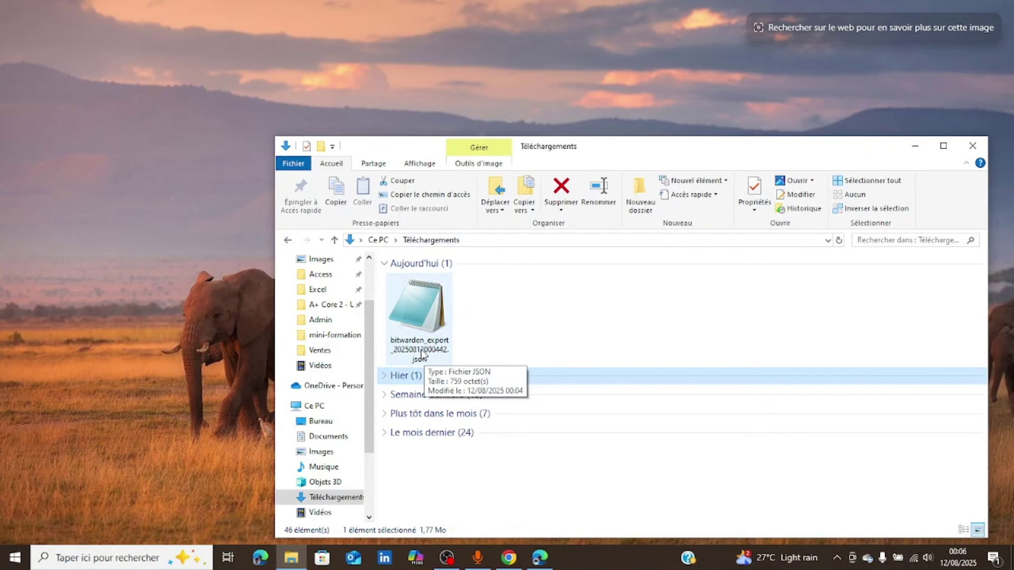
- Rename the exported Bitwarden file in the Téléchargements folder as mot_de_passe.json
{"action": "left_click", "coordinate": [422, 354]}
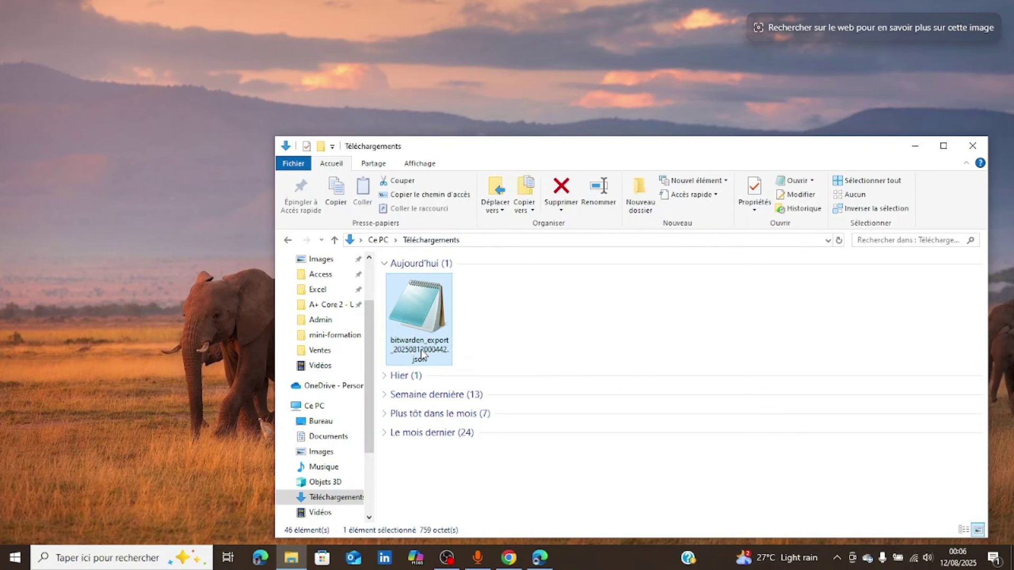
{"action": "left_click", "coordinate": [422, 354]}
{"action": "type", "text": "mot_de"}
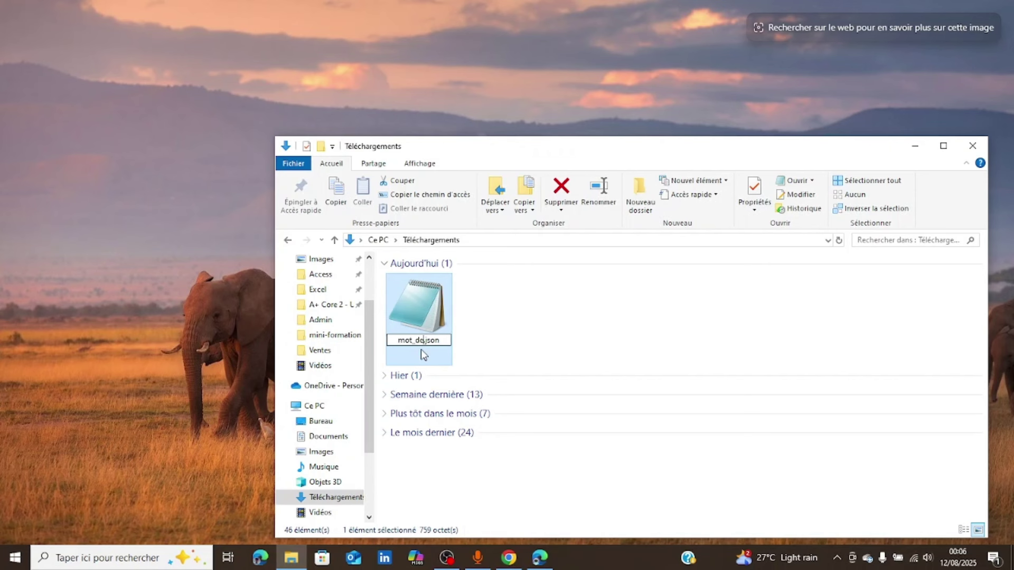
{"action": "type", "text": "_passe"}
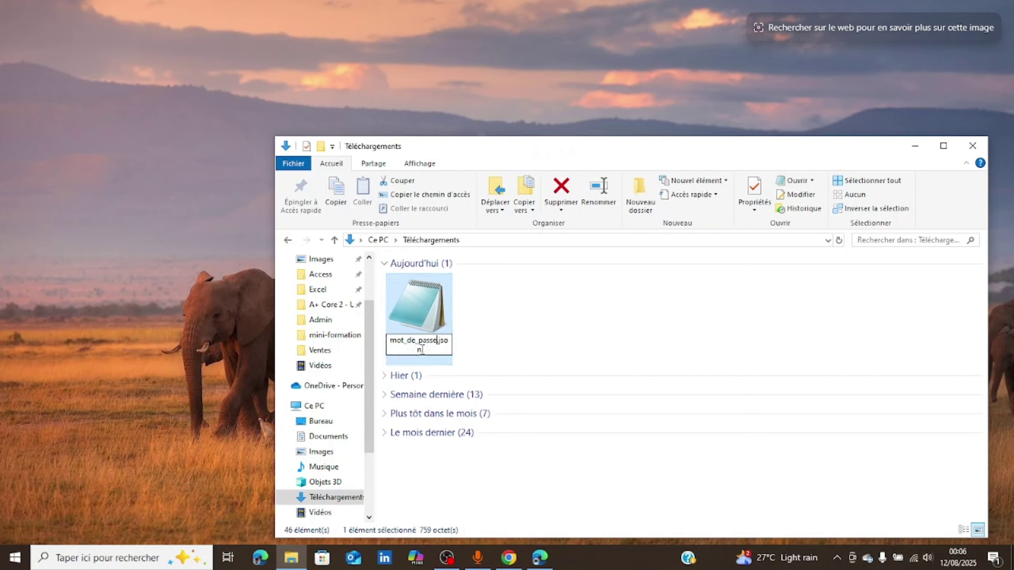
{"action": "key", "text": "Return"}
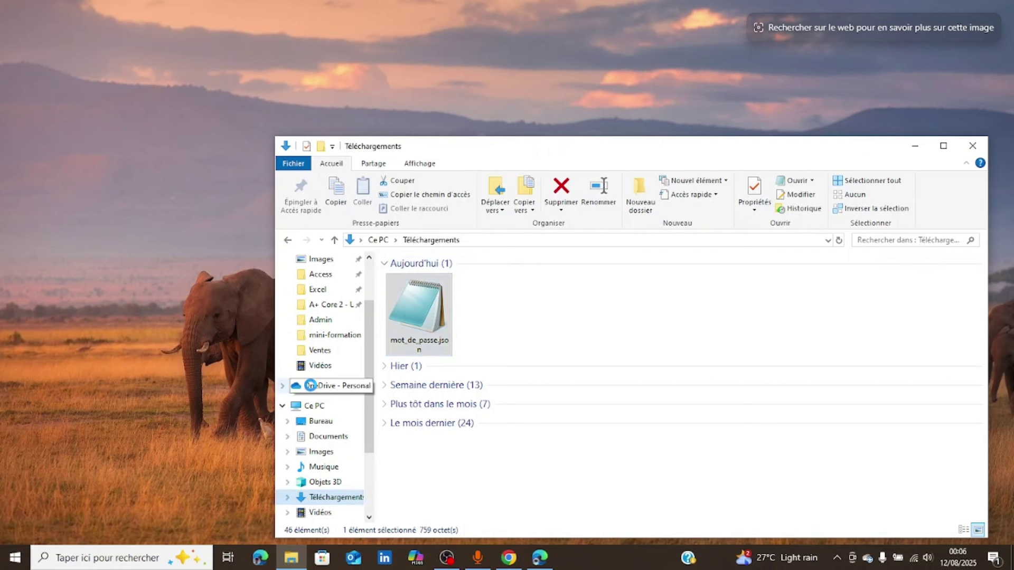
- View the personal OneDrive online and open the Personal Vault folder in Mes fichiers
{"action": "right_click", "coordinate": [313, 390]}
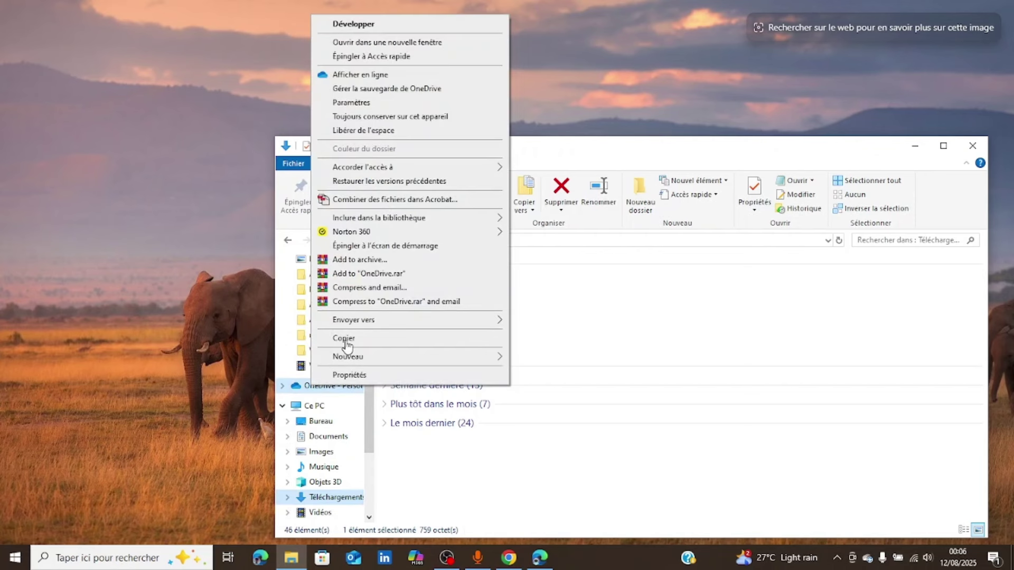
{"action": "left_click", "coordinate": [360, 77]}
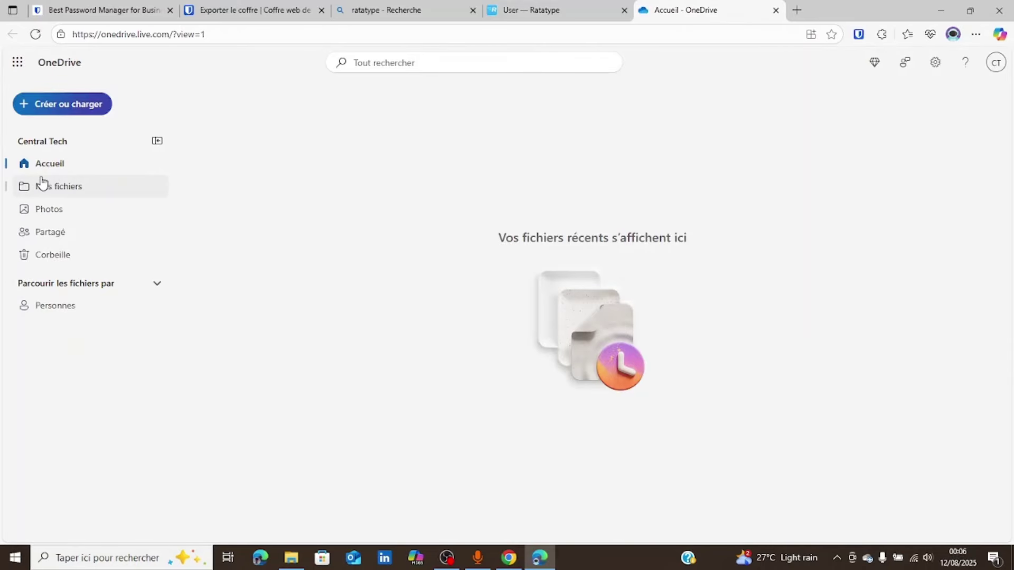
{"action": "left_click", "coordinate": [43, 185]}
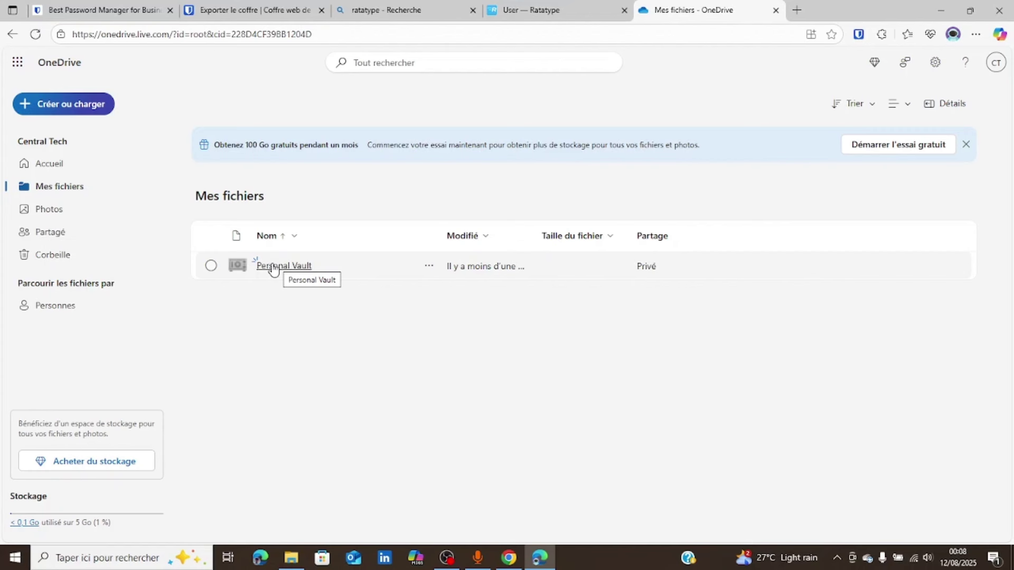
{"action": "left_click", "coordinate": [274, 267]}
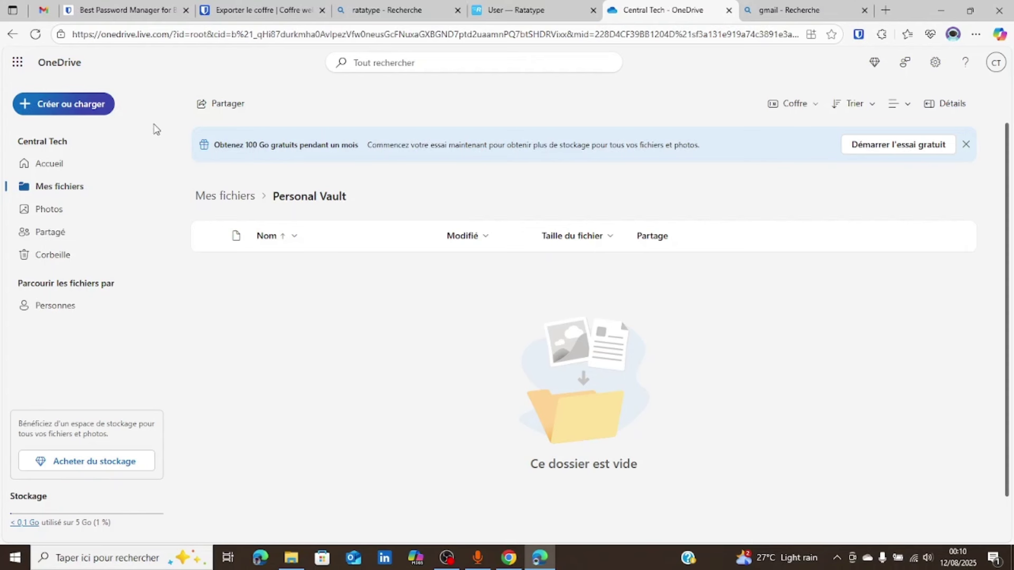
- Upload mot_de_passe.json from the Téléchargements folder to the OneDrive Personal Vault, and minimize the browser window
{"action": "left_click", "coordinate": [66, 104]}
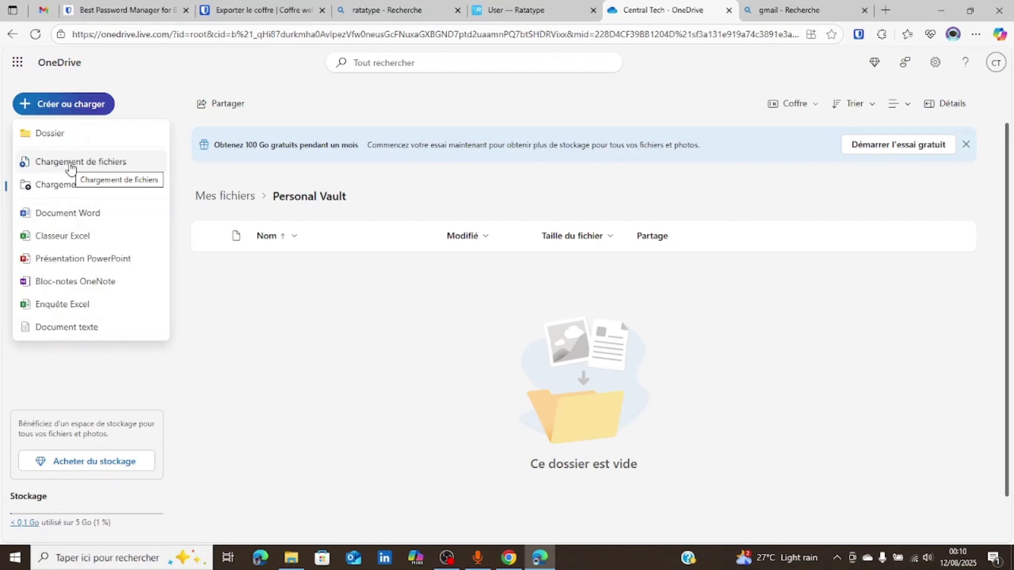
{"action": "left_click", "coordinate": [70, 162]}
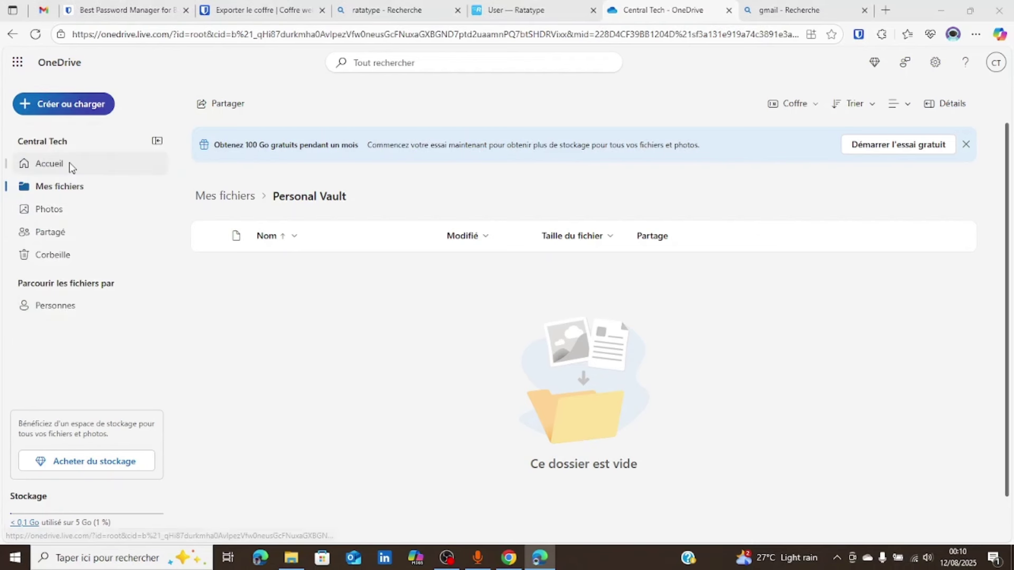
{"action": "scroll", "coordinate": [71, 169], "scroll_direction": "down", "scroll_amount": 5}
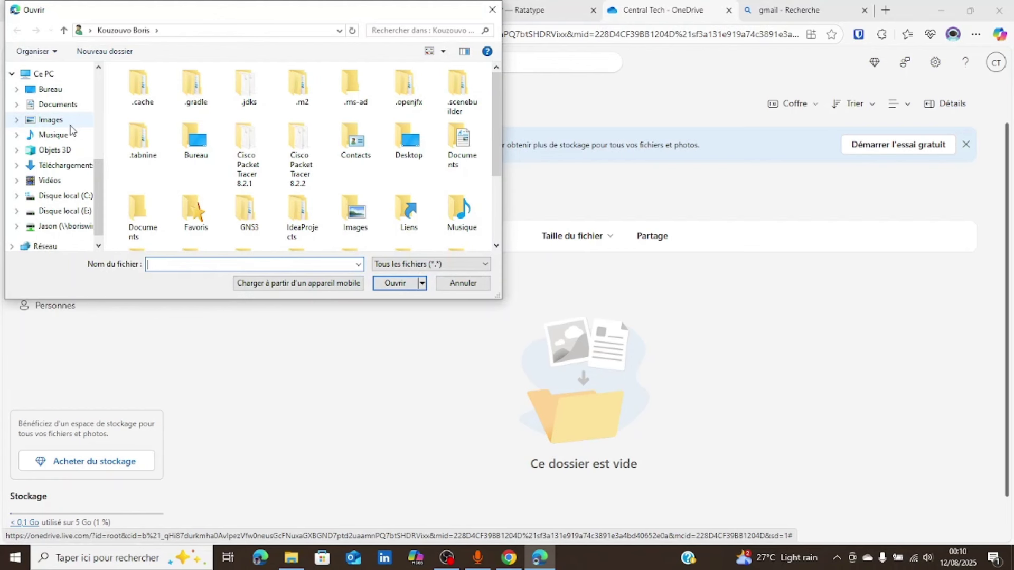
{"action": "left_click", "coordinate": [65, 168]}
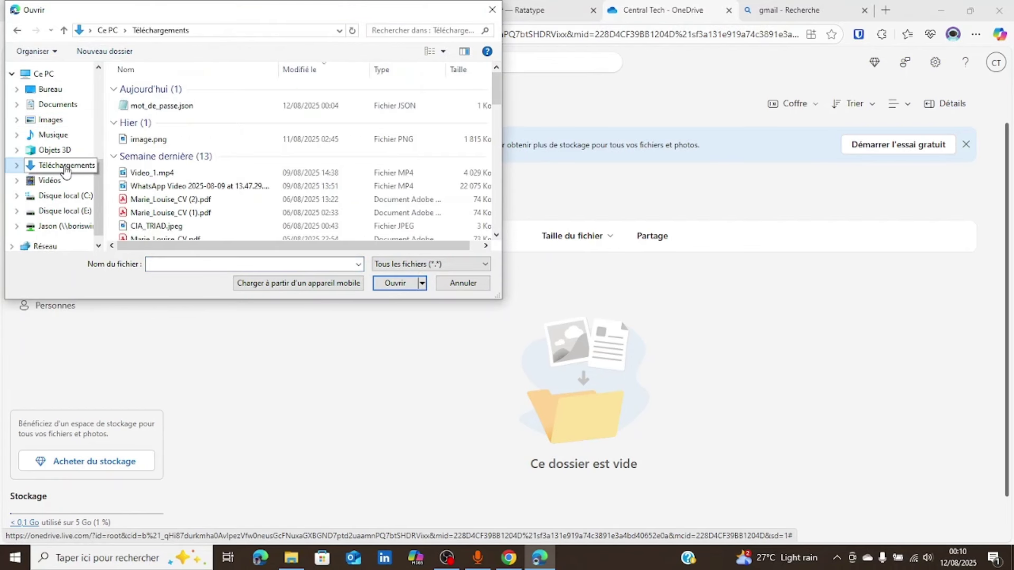
{"action": "left_click", "coordinate": [155, 106]}
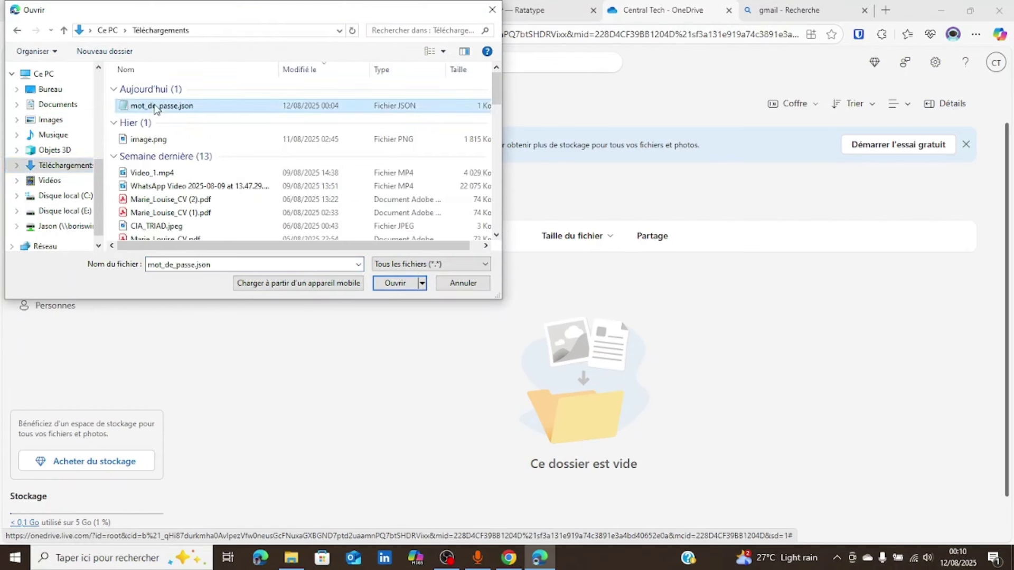
{"action": "left_click", "coordinate": [401, 285]}
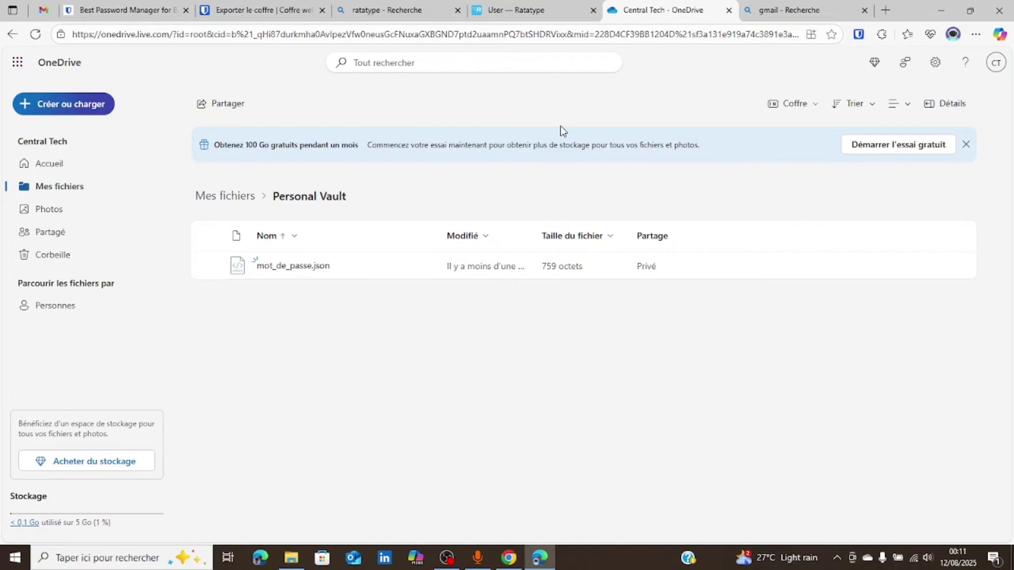
{"action": "left_click", "coordinate": [938, 3]}
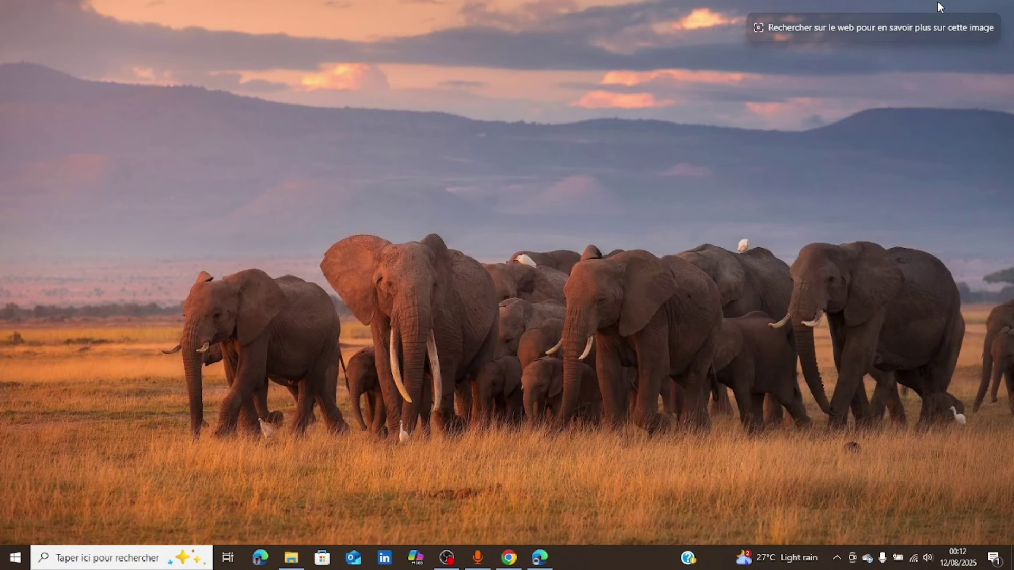